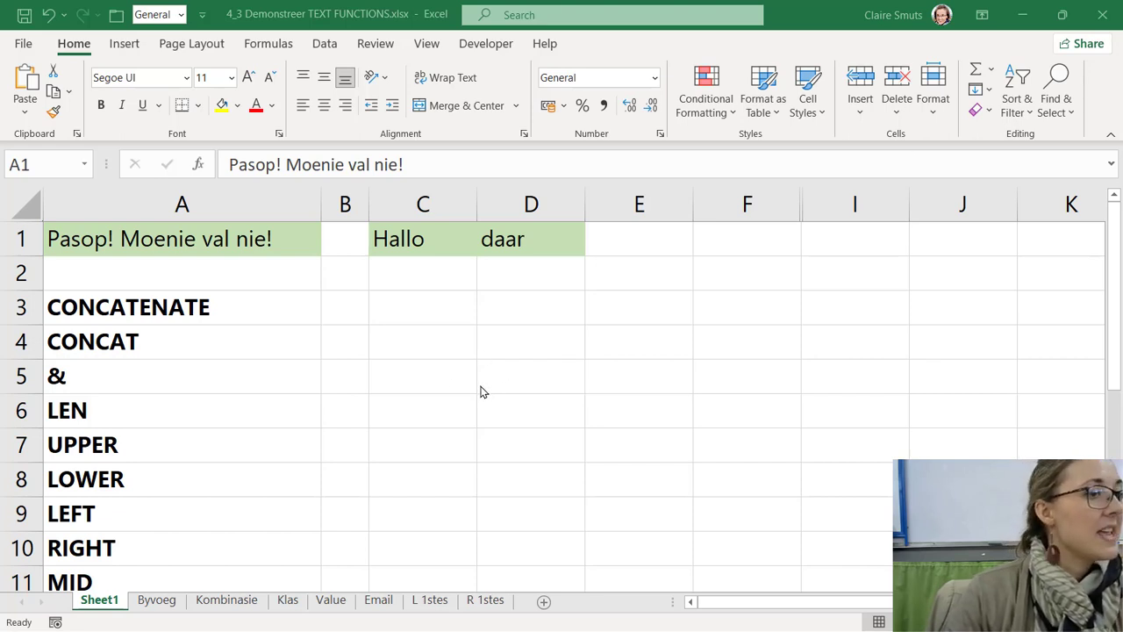
pyautogui.click(51, 236)
pyautogui.click(18, 237)
pyautogui.click(386, 239)
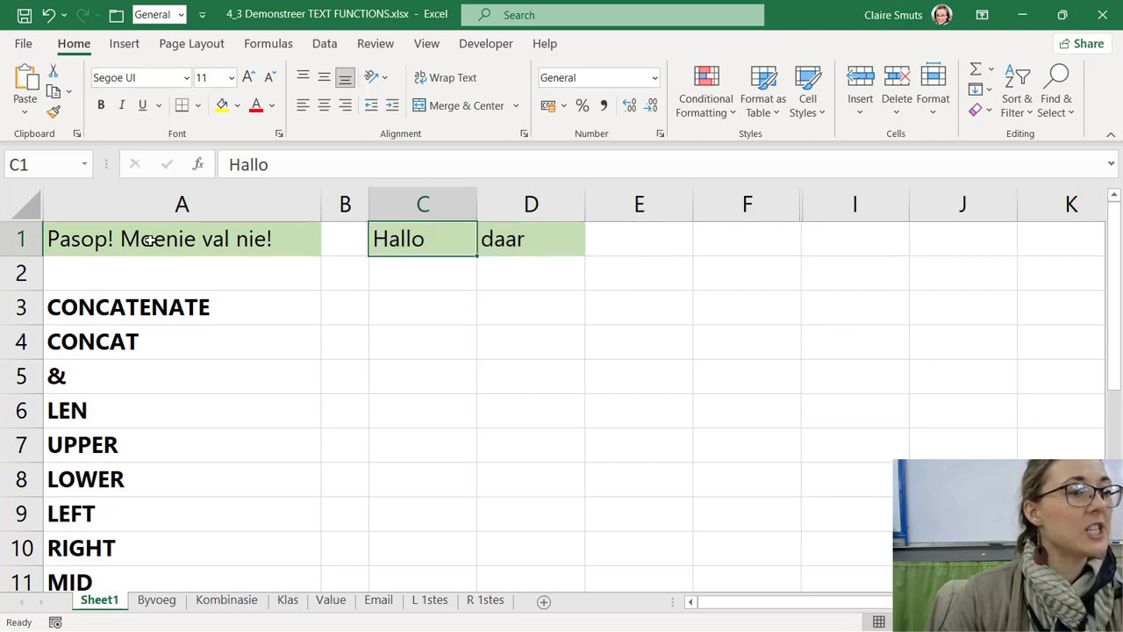
pyautogui.click(151, 239)
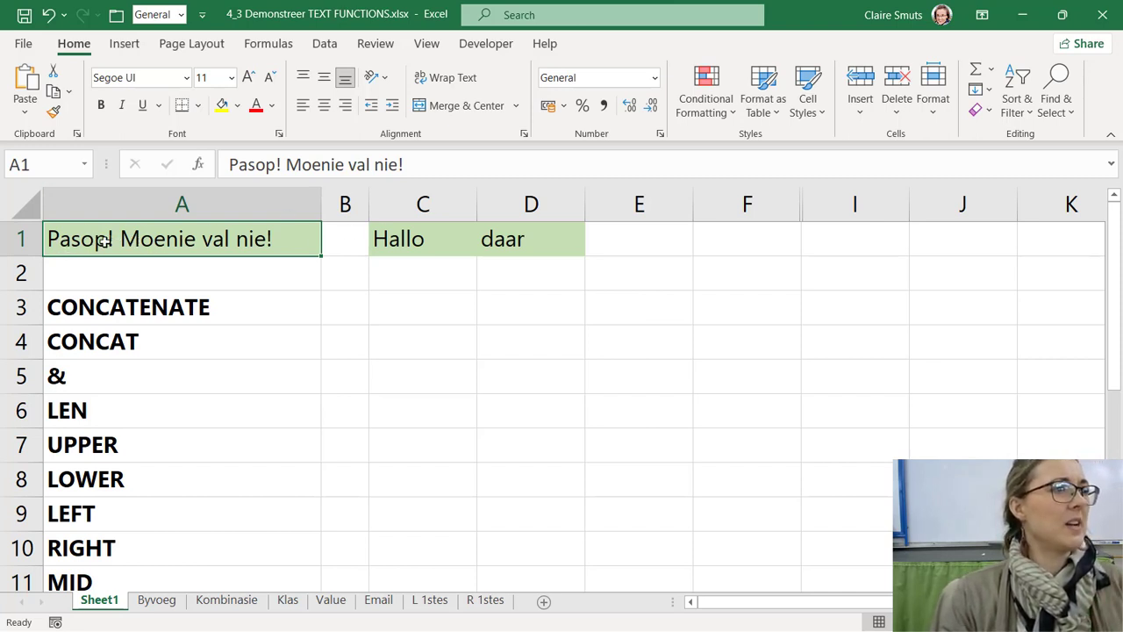
pyautogui.click(414, 256)
pyautogui.click(556, 245)
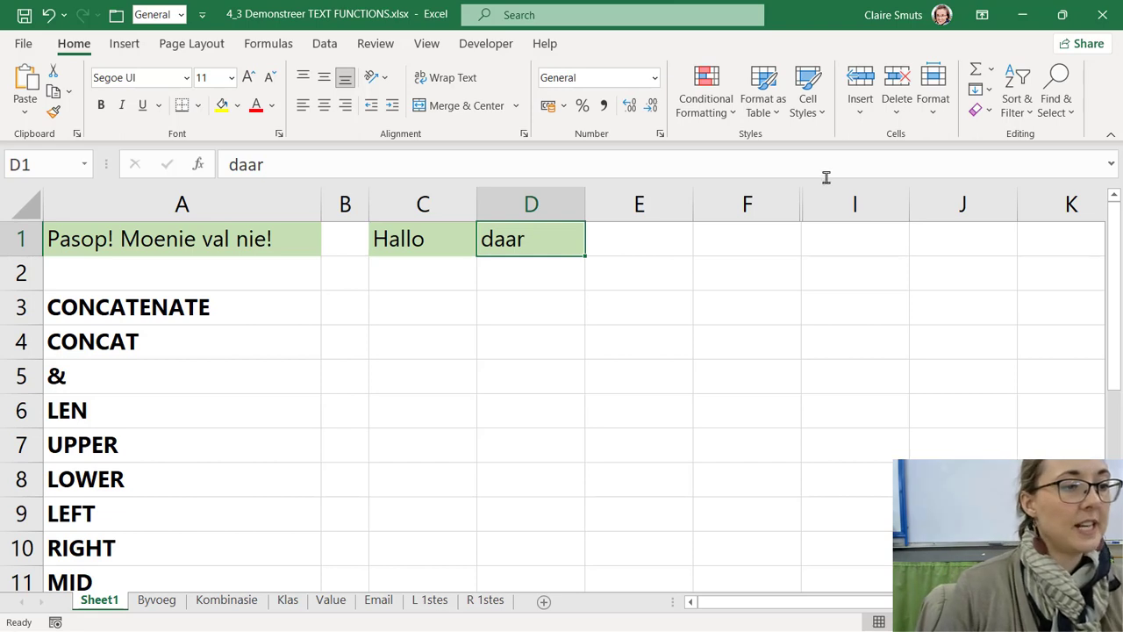
# - Change the font colour of the CONCATENATE and CONCAT labels in A3:A4 to red
pyautogui.click(289, 330)
pyautogui.moveTo(258, 316); pyautogui.dragTo(262, 335)
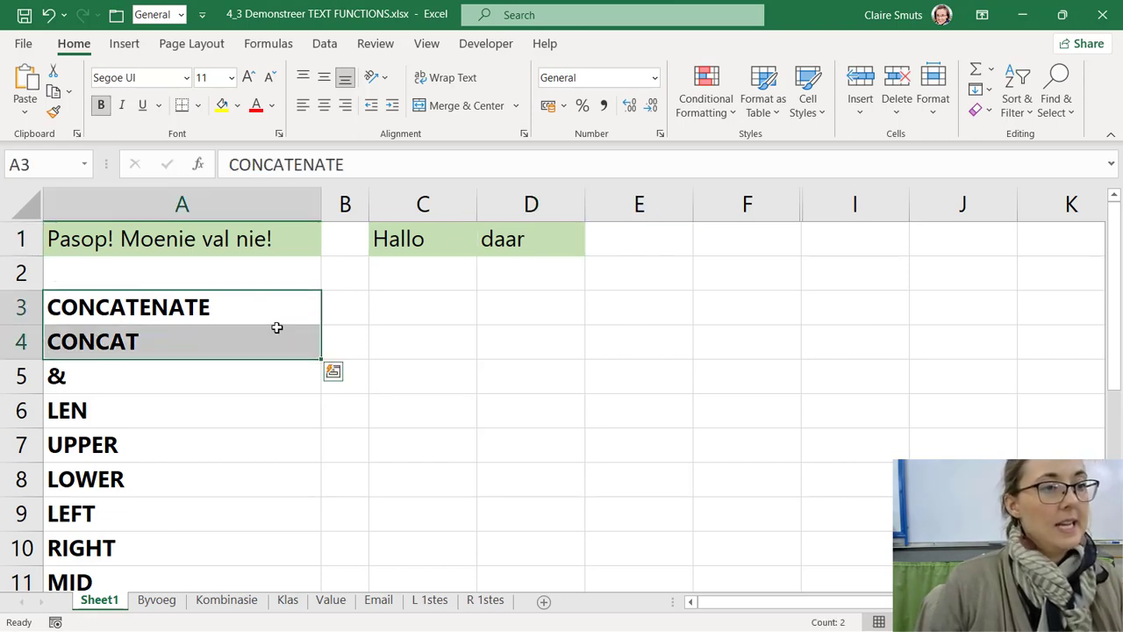
pyautogui.click(256, 104)
pyautogui.click(420, 374)
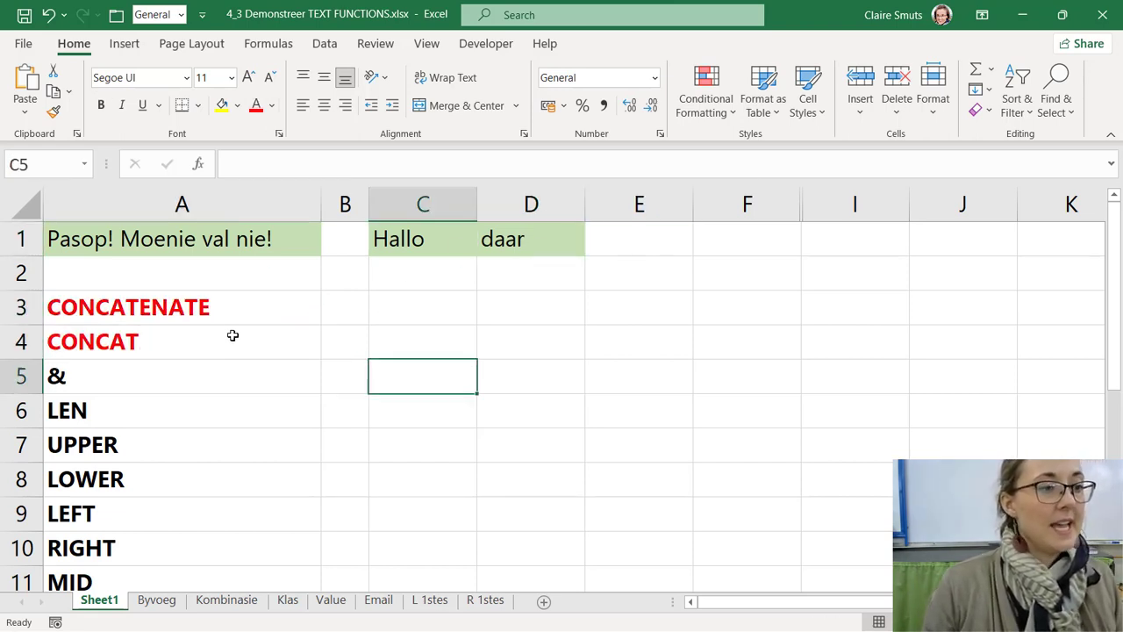
pyautogui.moveTo(230, 307); pyautogui.dragTo(234, 340)
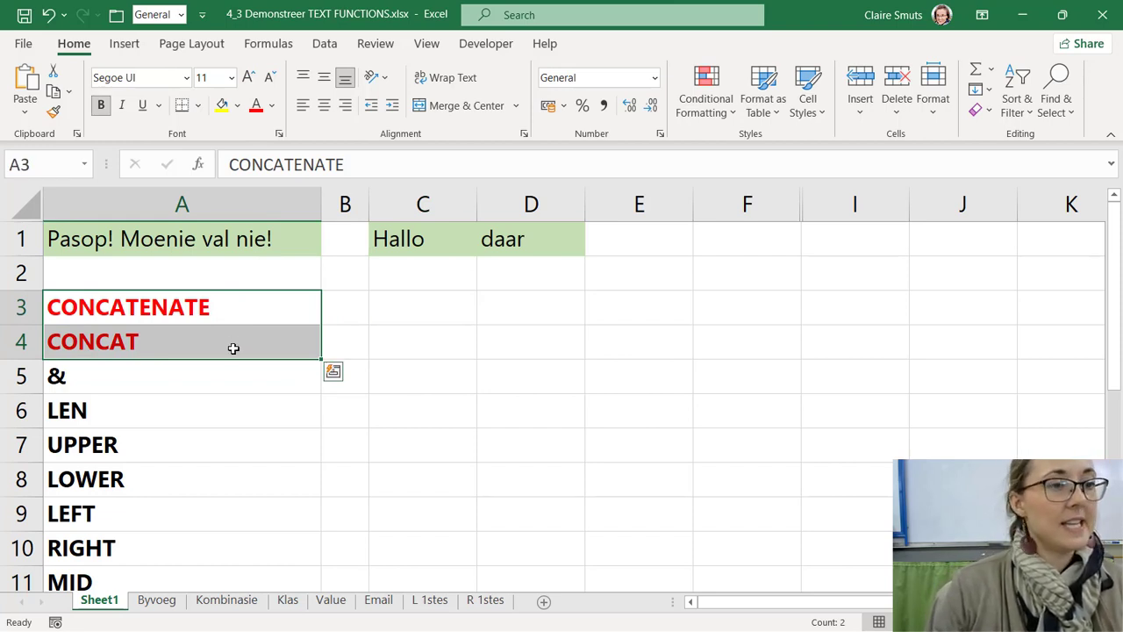
pyautogui.click(233, 344)
pyautogui.click(233, 313)
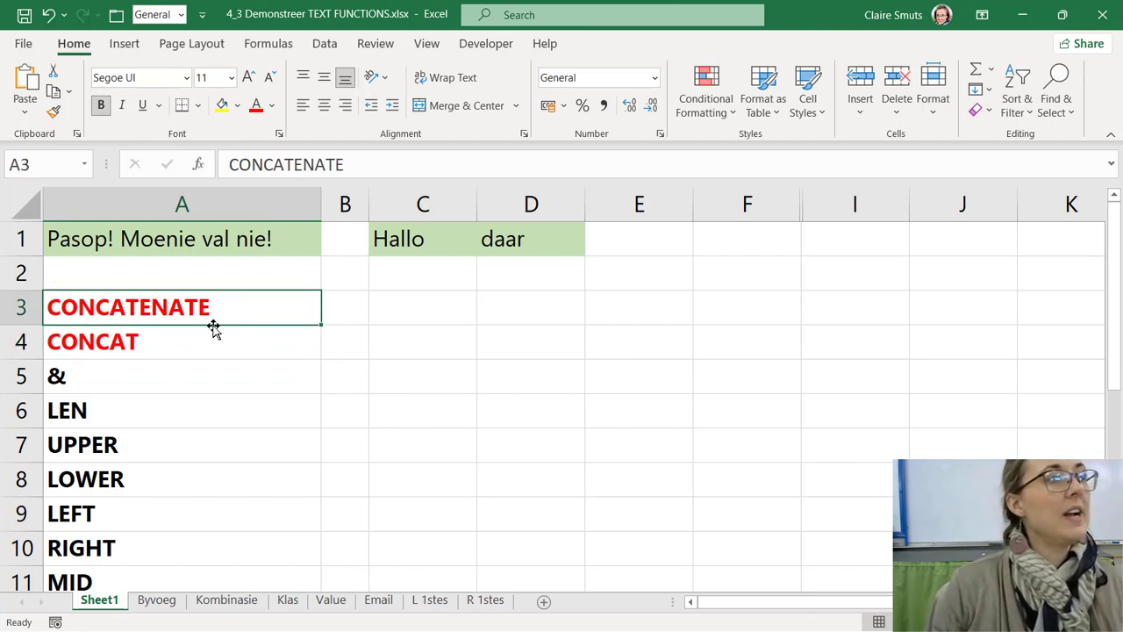
pyautogui.click(213, 338)
pyautogui.click(221, 317)
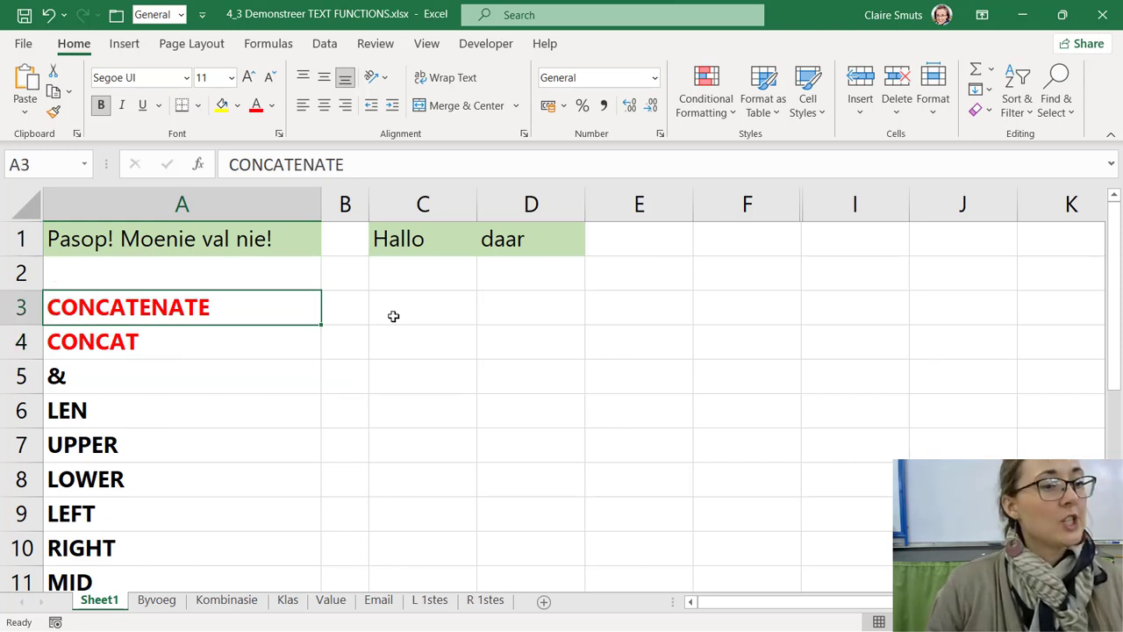
# - Start a CONCATENATE formula in cell C3, choosing the function from the suggestions
pyautogui.click(391, 310)
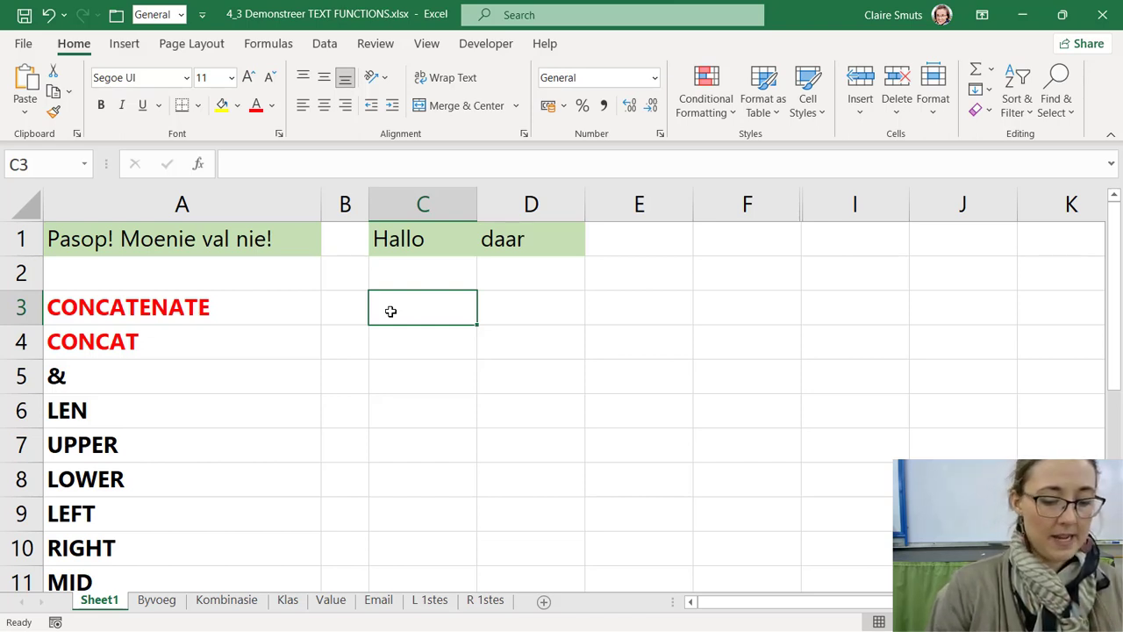
pyautogui.write('x')
pyautogui.press('BackSpace')
pyautogui.write('=conc')
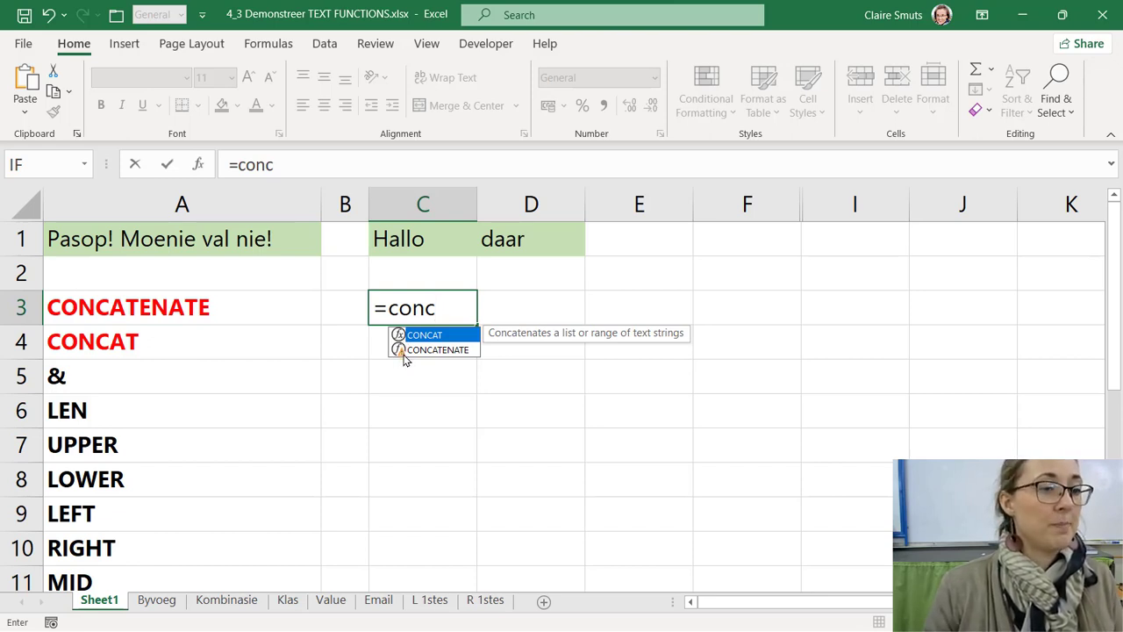
pyautogui.click(445, 350)
pyautogui.doubleClick(446, 350)
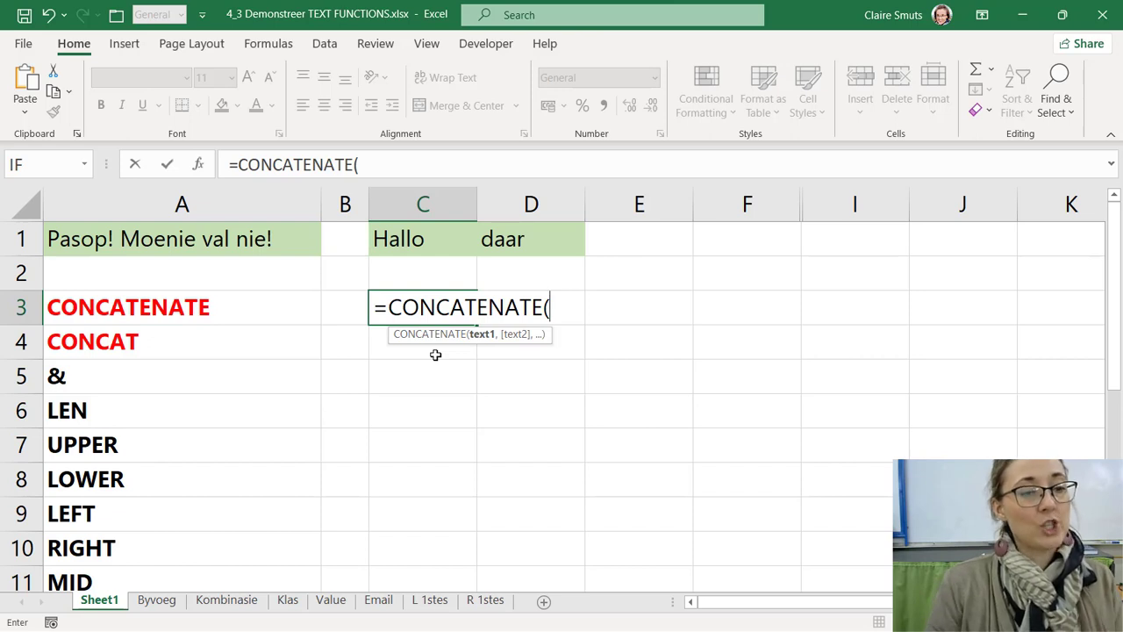
# - Fill in the CONCATENATE function arguments with C1 as Text1 and D1 as Text2, and confirm the formula
pyautogui.click(198, 164)
pyautogui.moveTo(611, 288); pyautogui.dragTo(699, 313)
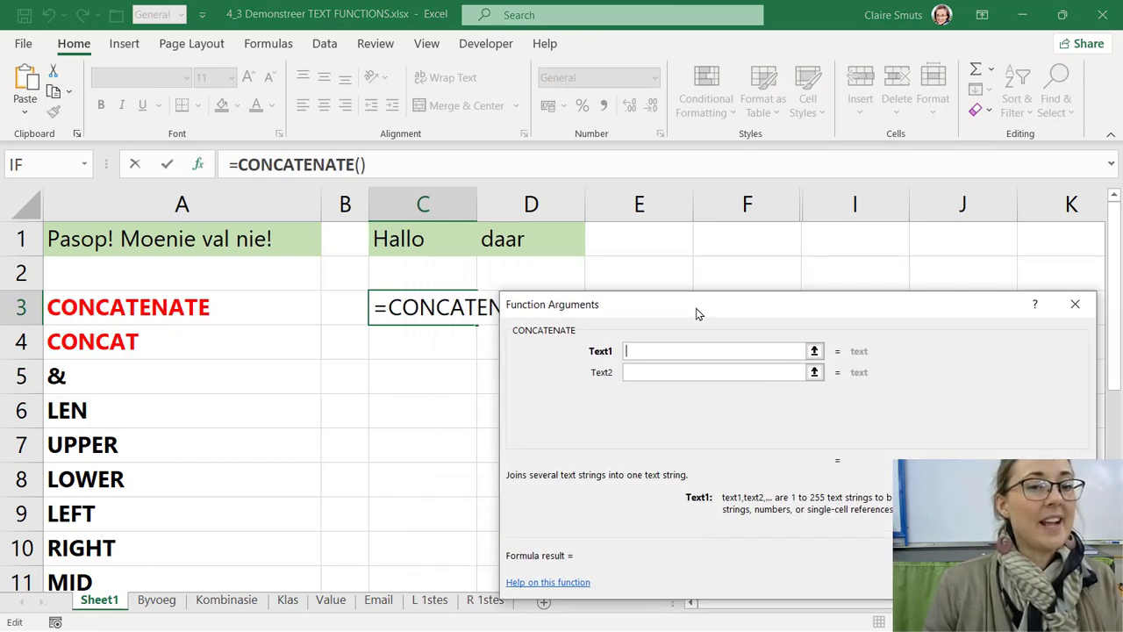
pyautogui.click(413, 242)
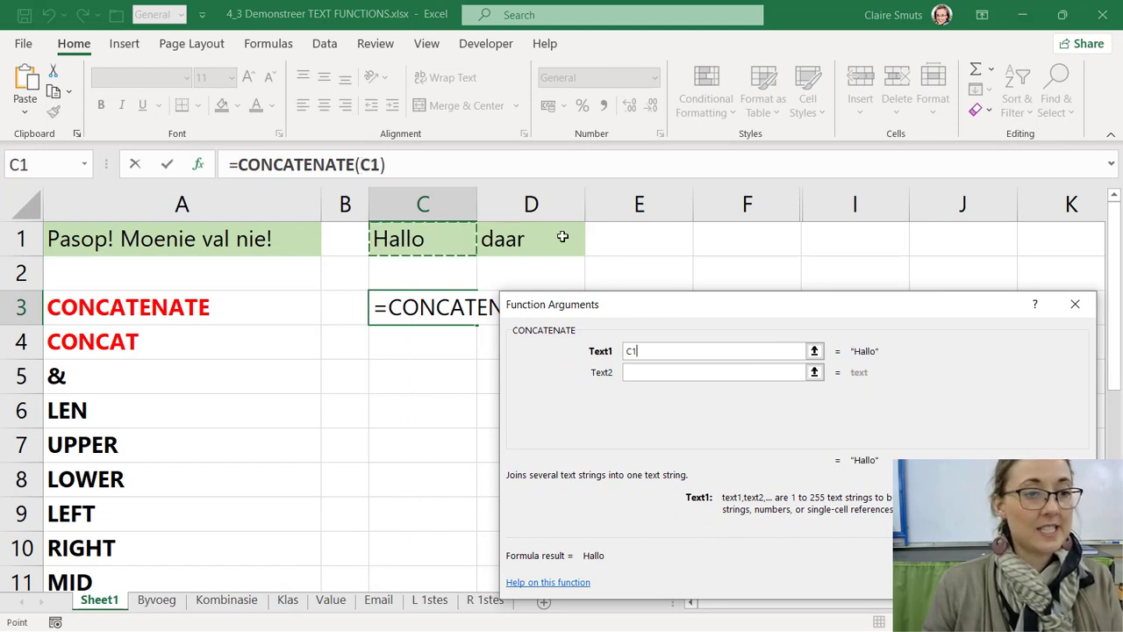
pyautogui.click(667, 372)
pyautogui.click(522, 235)
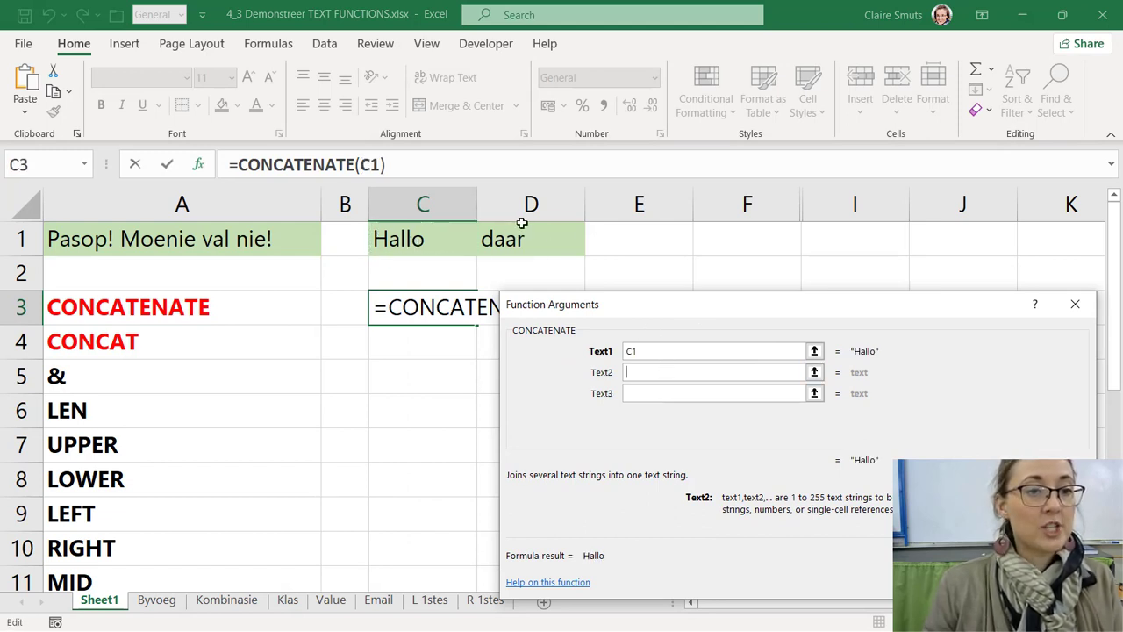
pyautogui.press('Return')
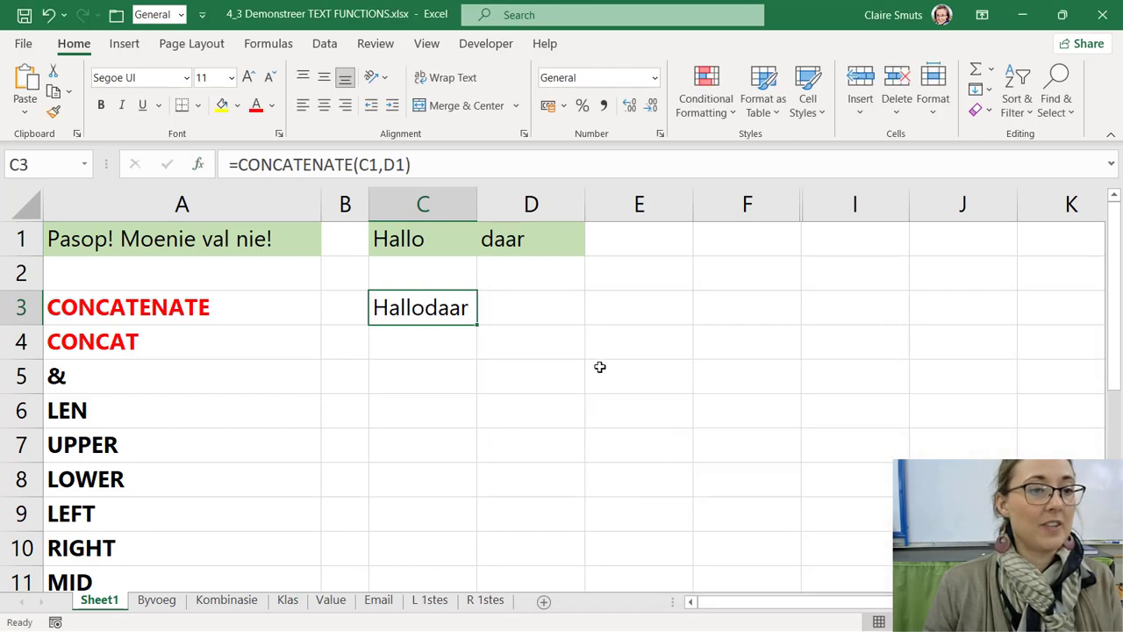
# - Edit the formula in C3 to add a space between the two words: =CONCATENATE(C1," ",D1)
pyautogui.doubleClick(424, 308)
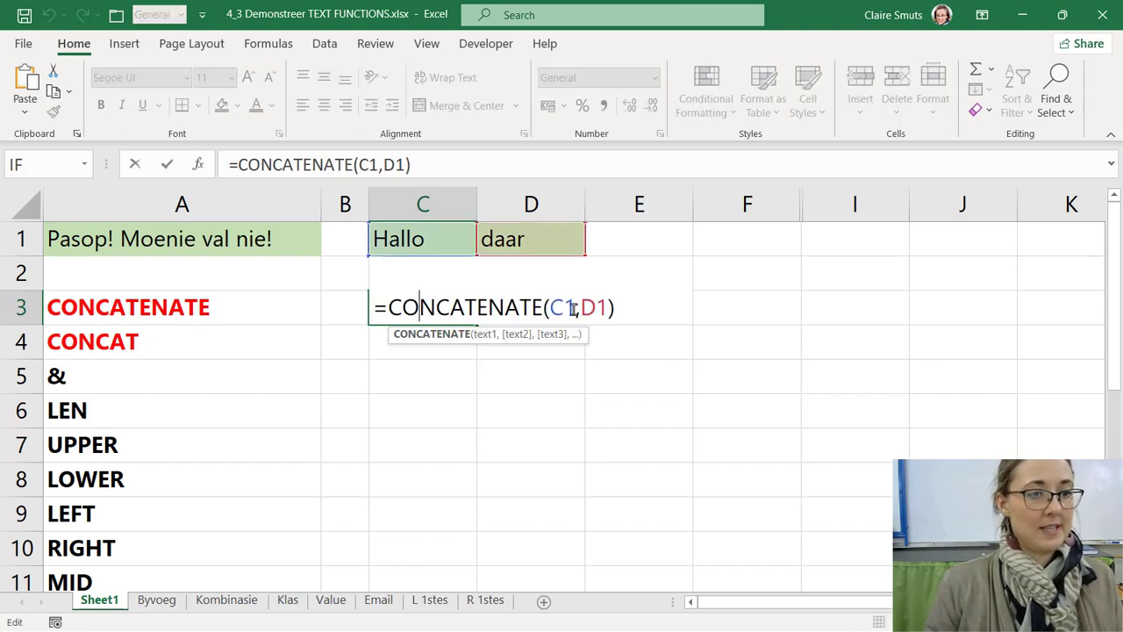
pyautogui.click(574, 307)
pyautogui.click(580, 307)
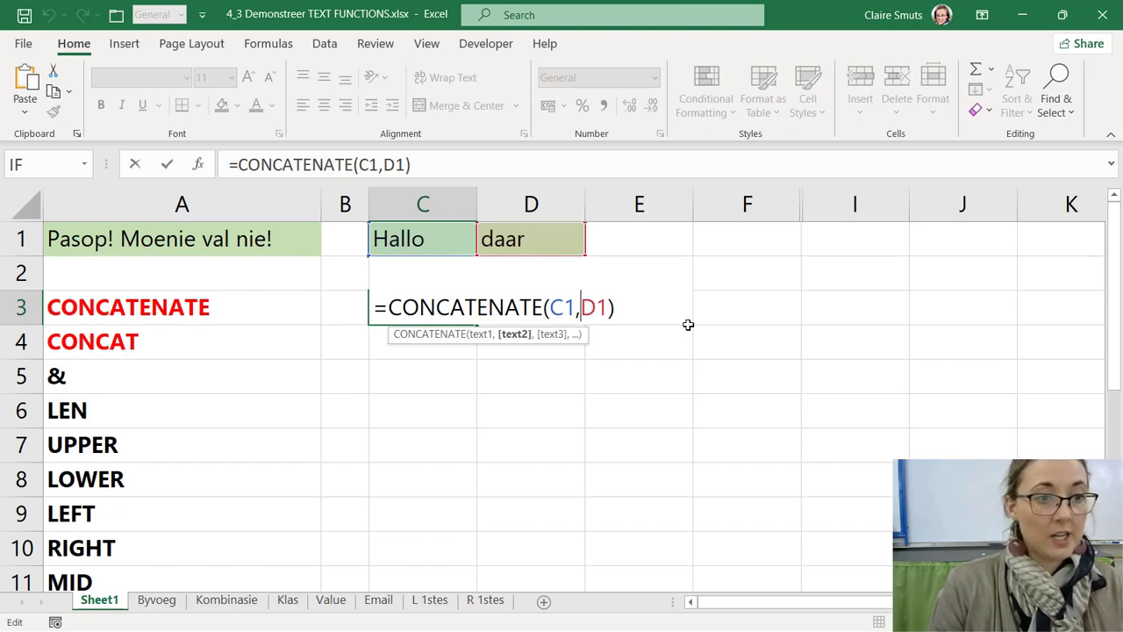
pyautogui.write('"')
pyautogui.write(' "')
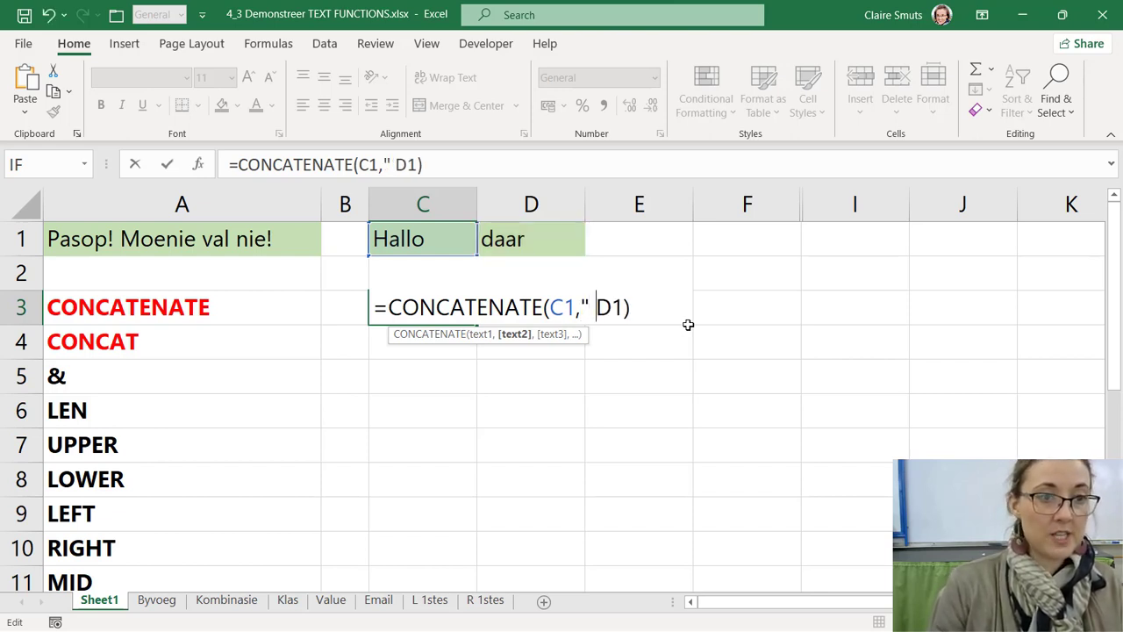
pyautogui.write(',')
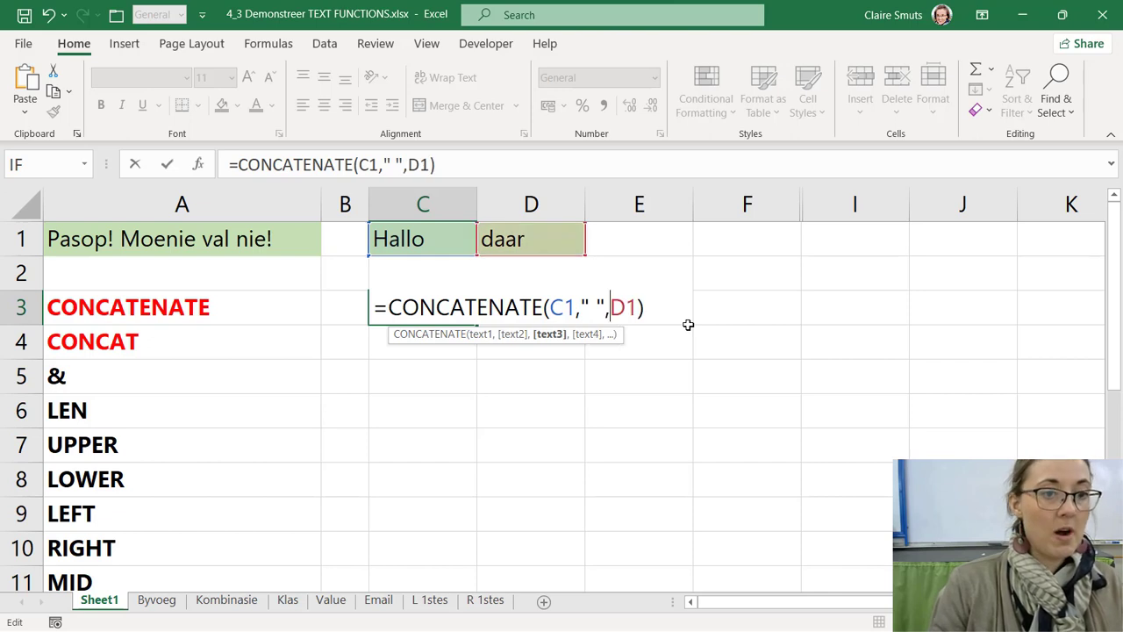
pyautogui.moveTo(579, 304); pyautogui.dragTo(605, 305)
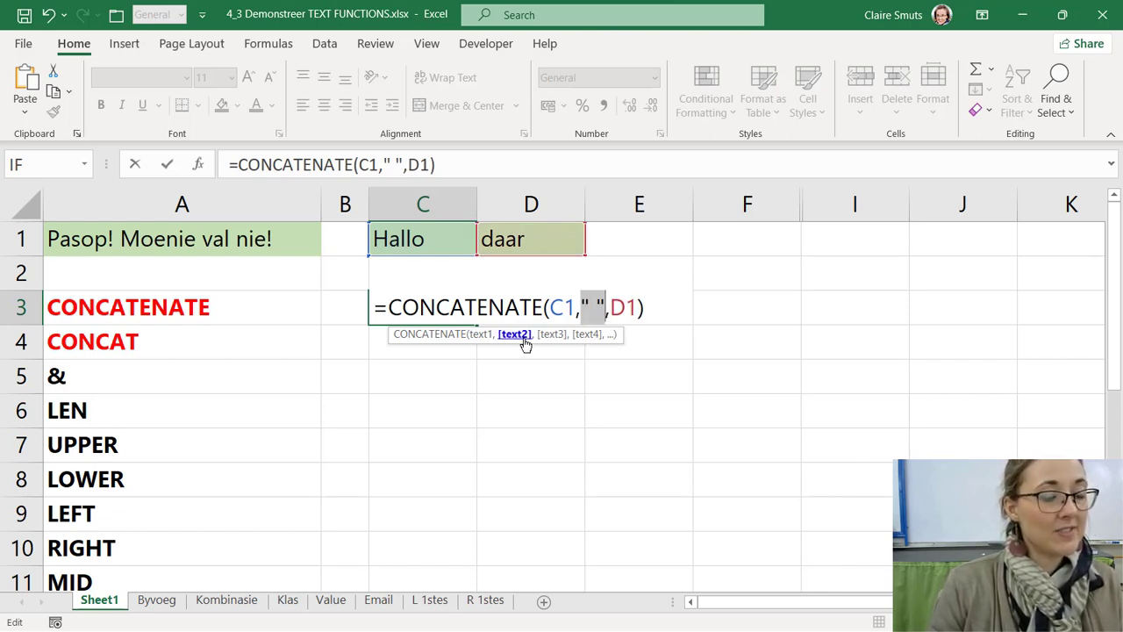
pyautogui.moveTo(610, 306); pyautogui.dragTo(638, 306)
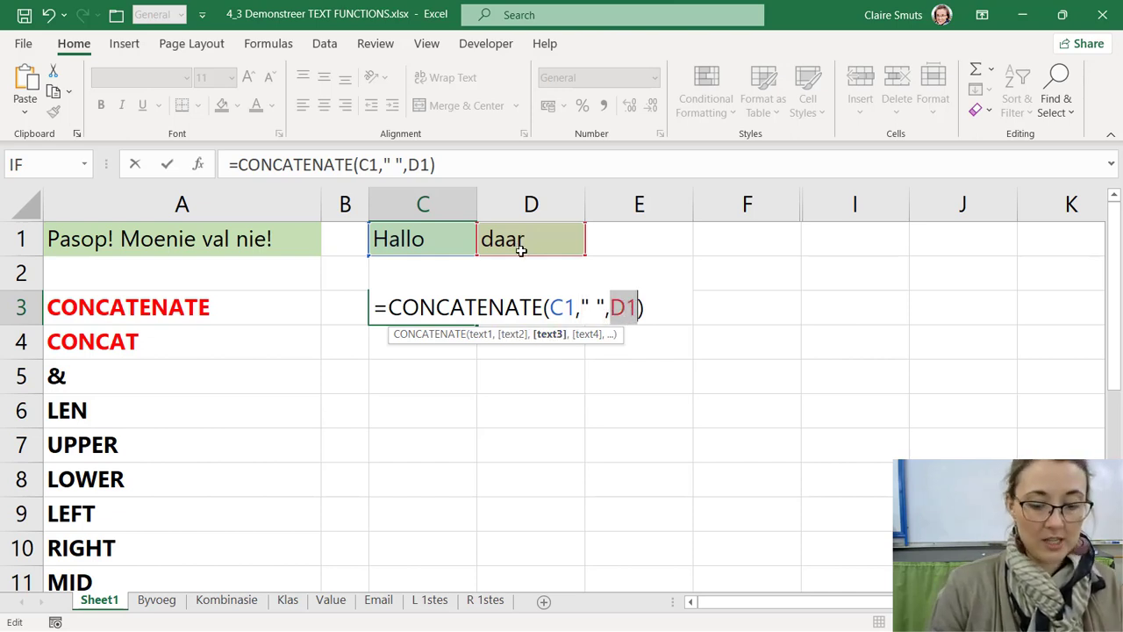
pyautogui.press('Return')
# - Enter a CONCAT formula in cell C4 that joins C1 and D1 with a comma and a space: =CONCAT(C1,", ",D1)
pyautogui.write('=conc')
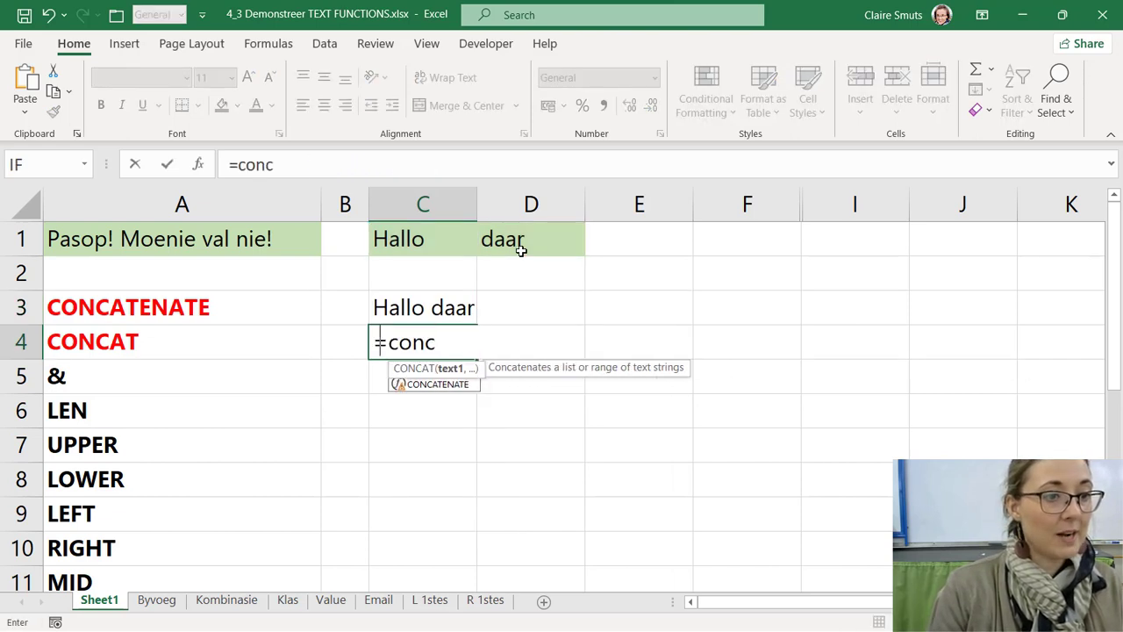
pyautogui.press('Tab')
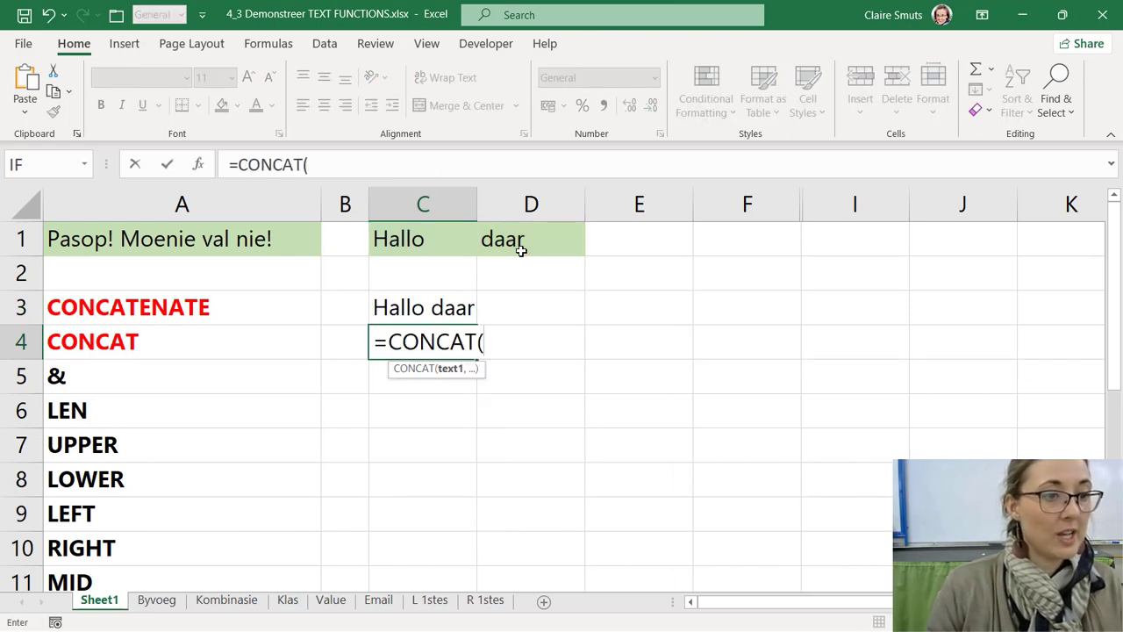
pyautogui.click(389, 239)
pyautogui.write(',')
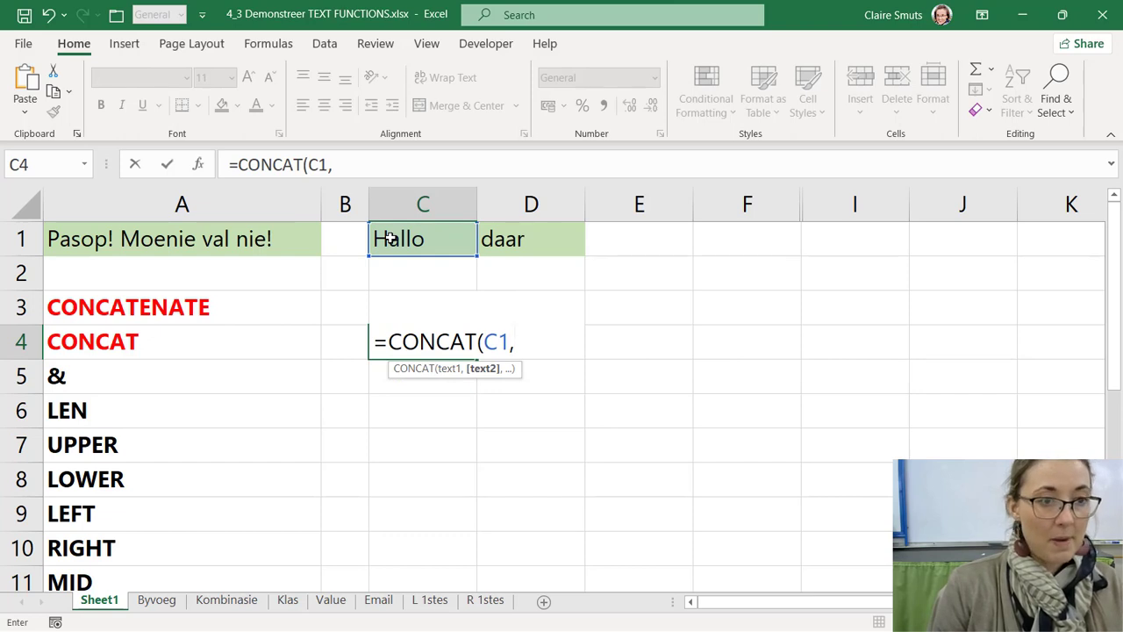
pyautogui.write('"')
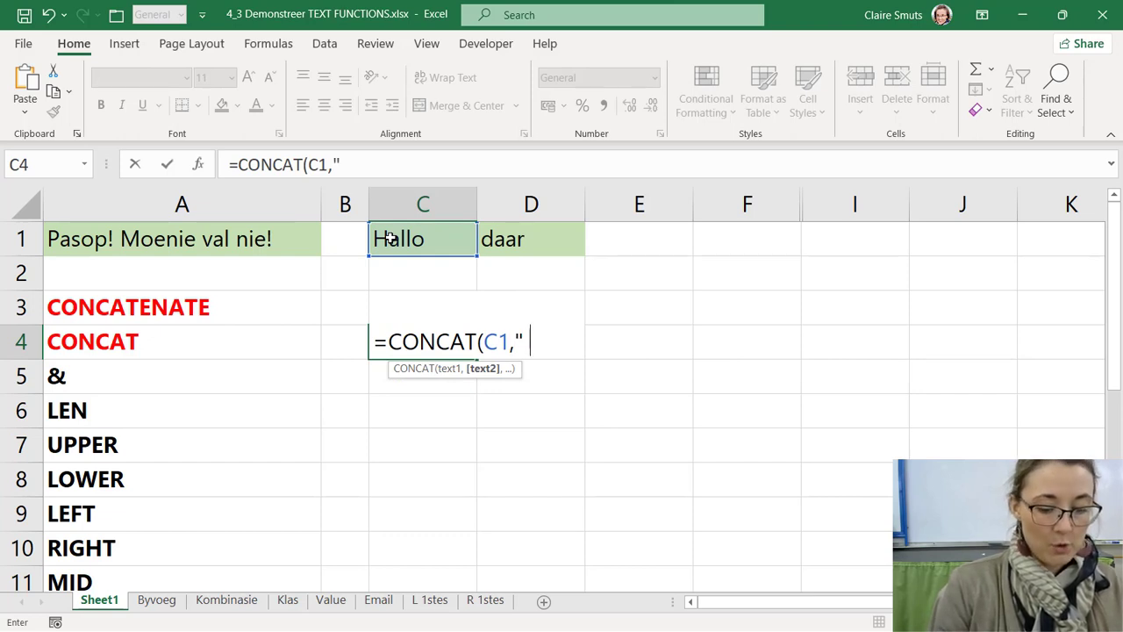
pyautogui.press('BackSpace')
pyautogui.write(',')
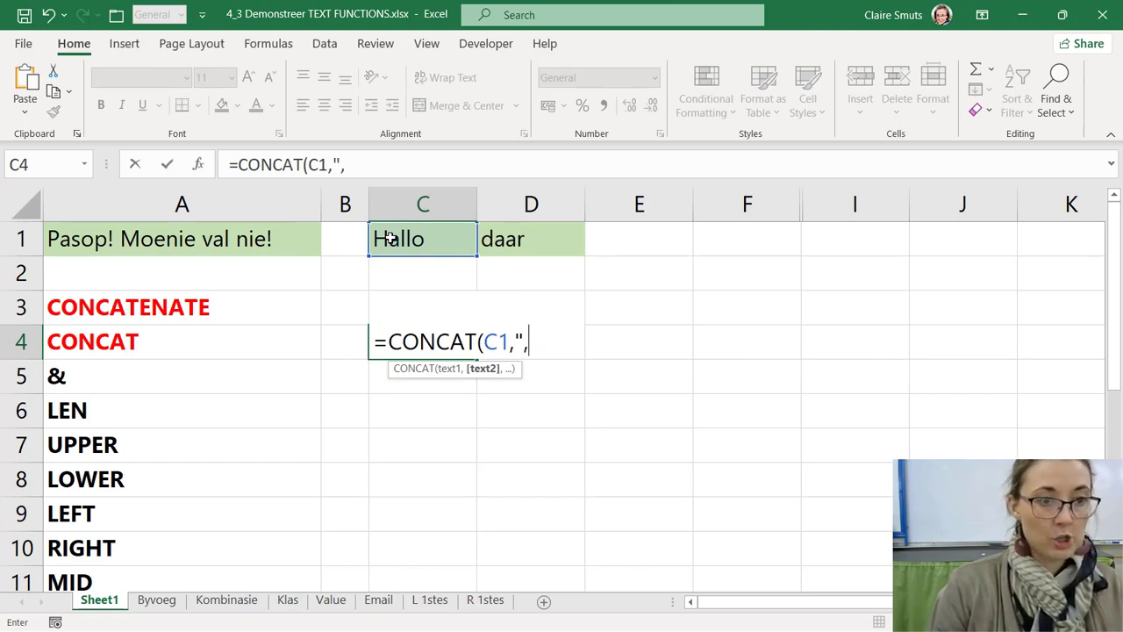
pyautogui.write(' ",')
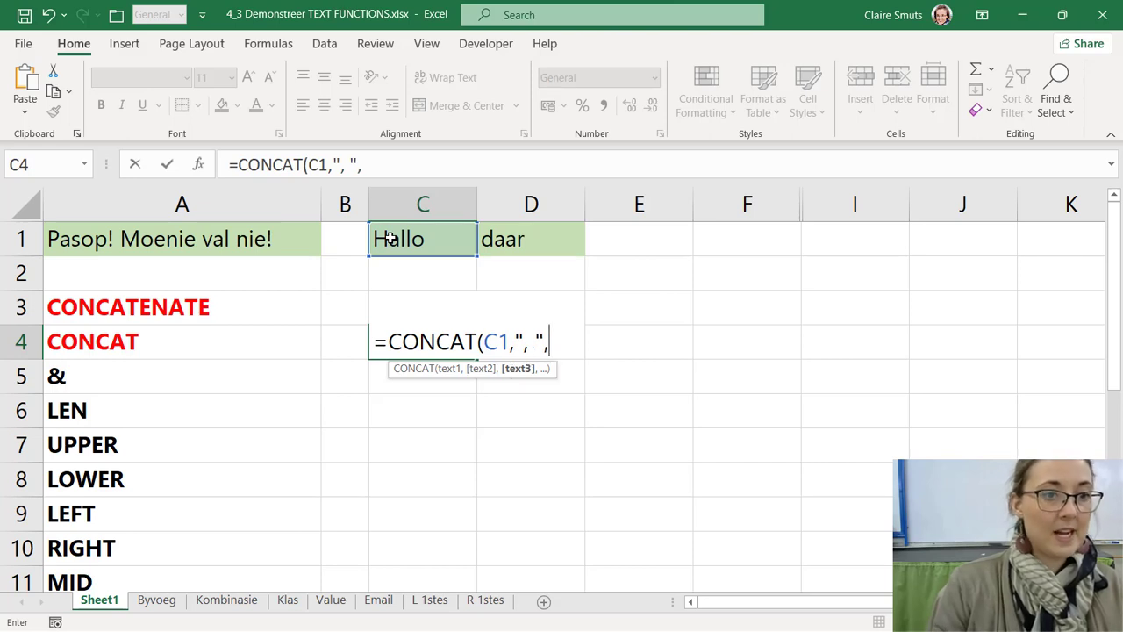
pyautogui.click(537, 247)
pyautogui.press('Return')
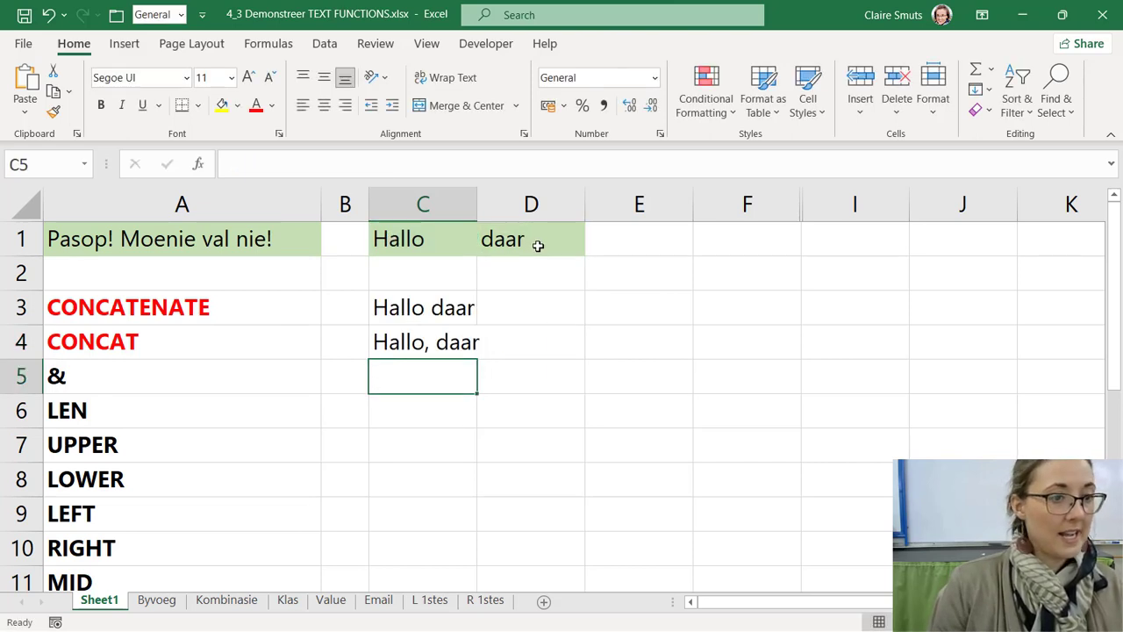
# - Review the arguments of the CONCAT formula in cell C4 without editing it
pyautogui.press('Up')
pyautogui.click(441, 165)
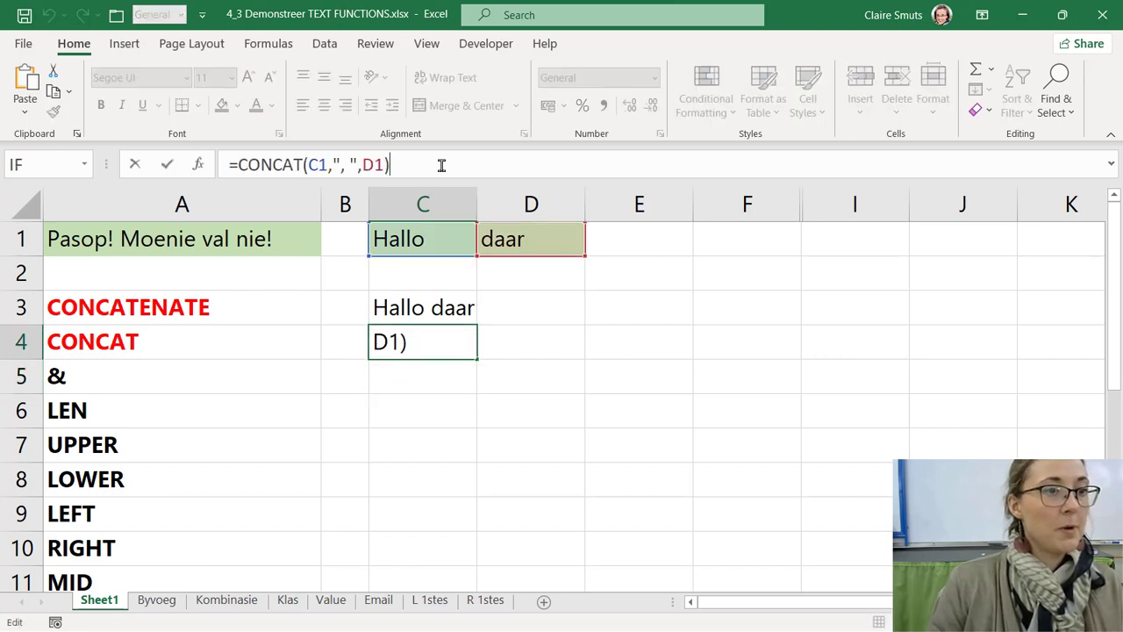
pyautogui.click(426, 342)
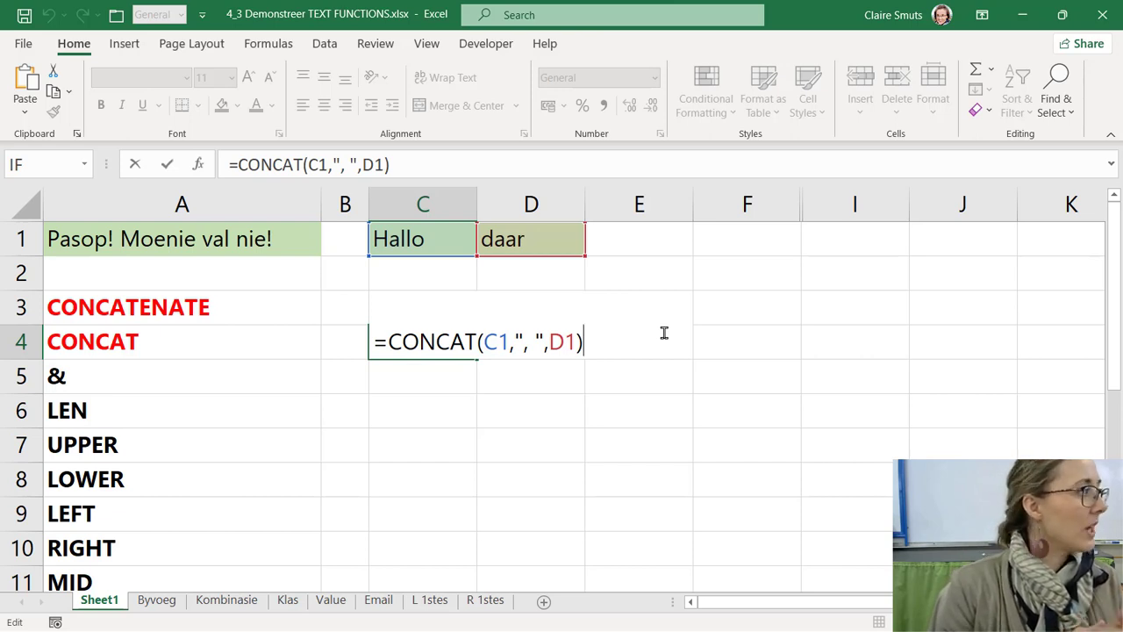
pyautogui.press('Return')
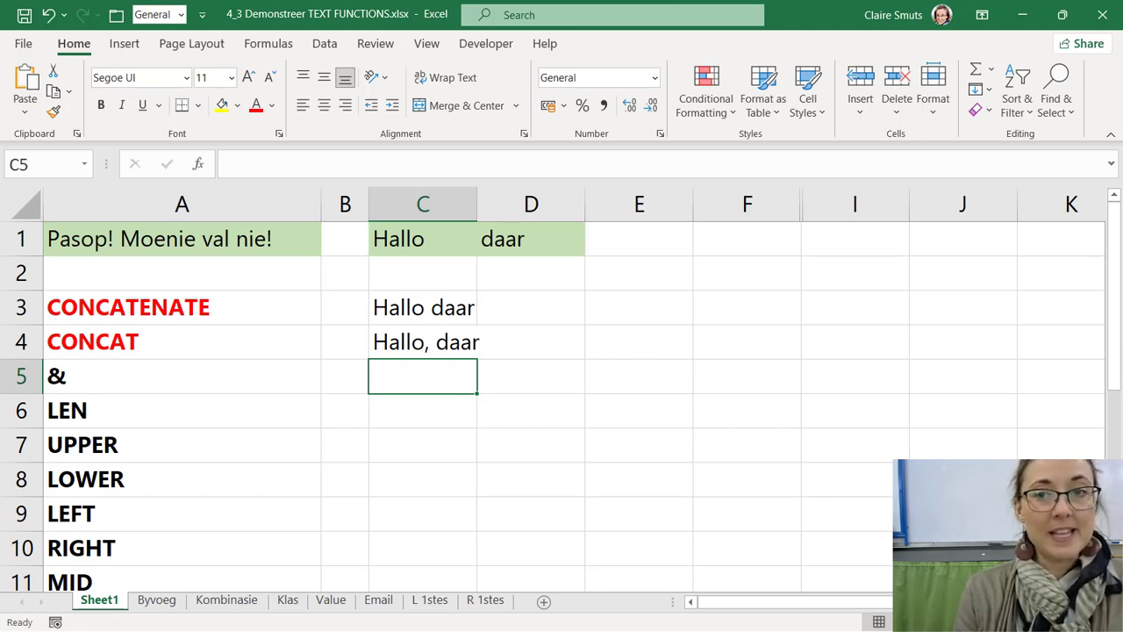
# - Begin a formula with an equals sign in cell C5, beside the & label
pyautogui.write('=')
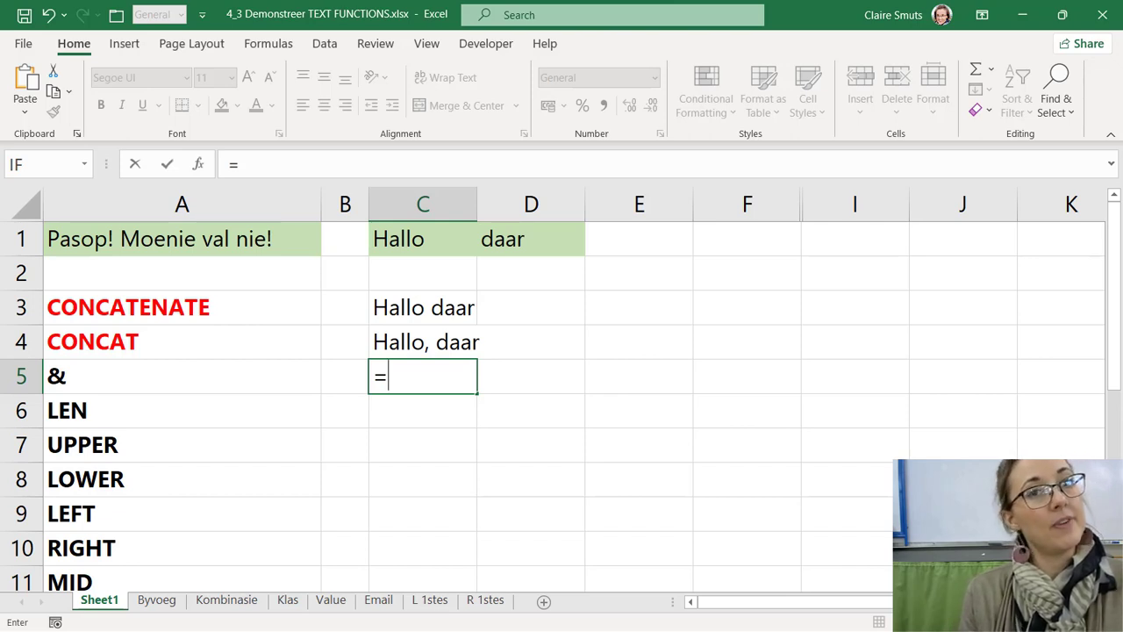
pyautogui.write('2+5')
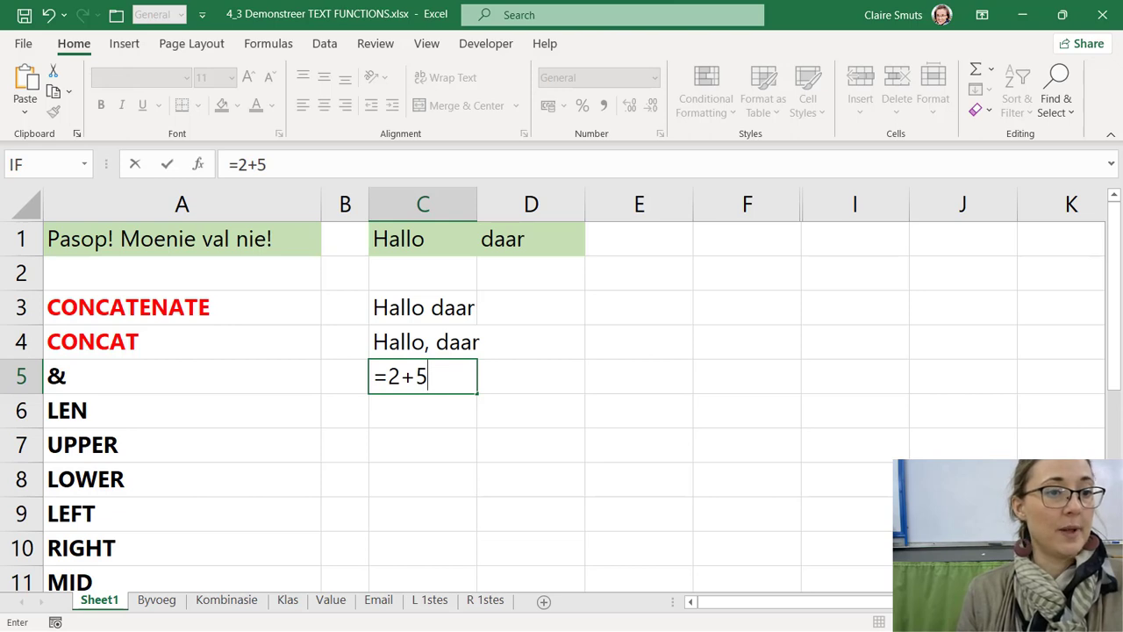
pyautogui.press('BackSpace')
pyautogui.press('BackSpace')
pyautogui.press('BackSpace')
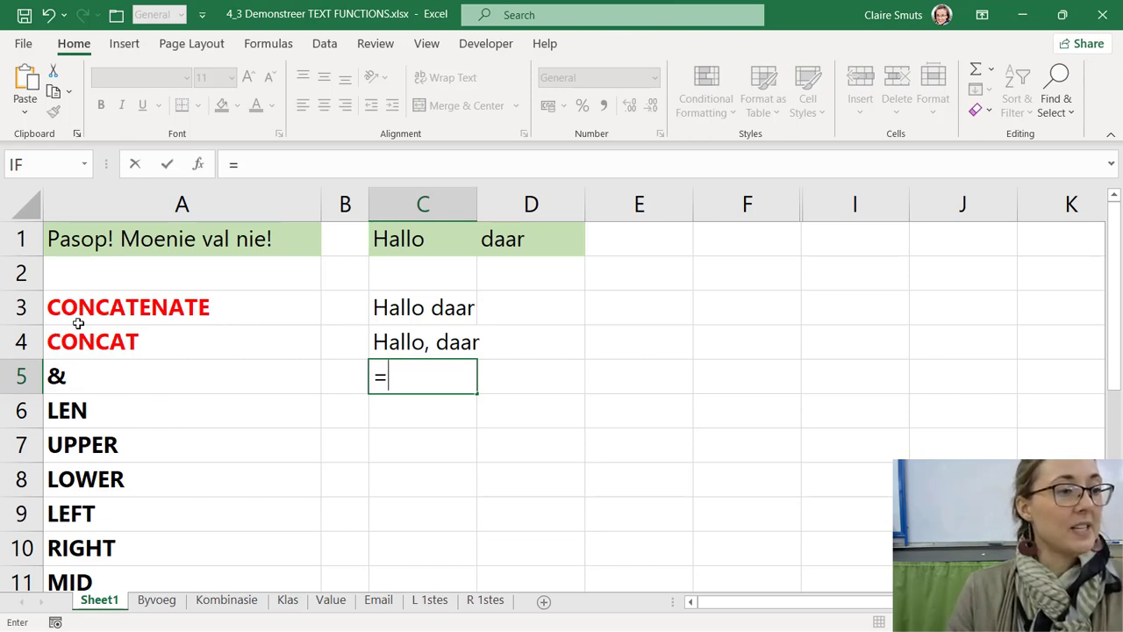
# - Complete the formula in C5 to join C1 and D1 with a space using the & operator: =C1&" "&D1
pyautogui.click(400, 232)
pyautogui.write('&')
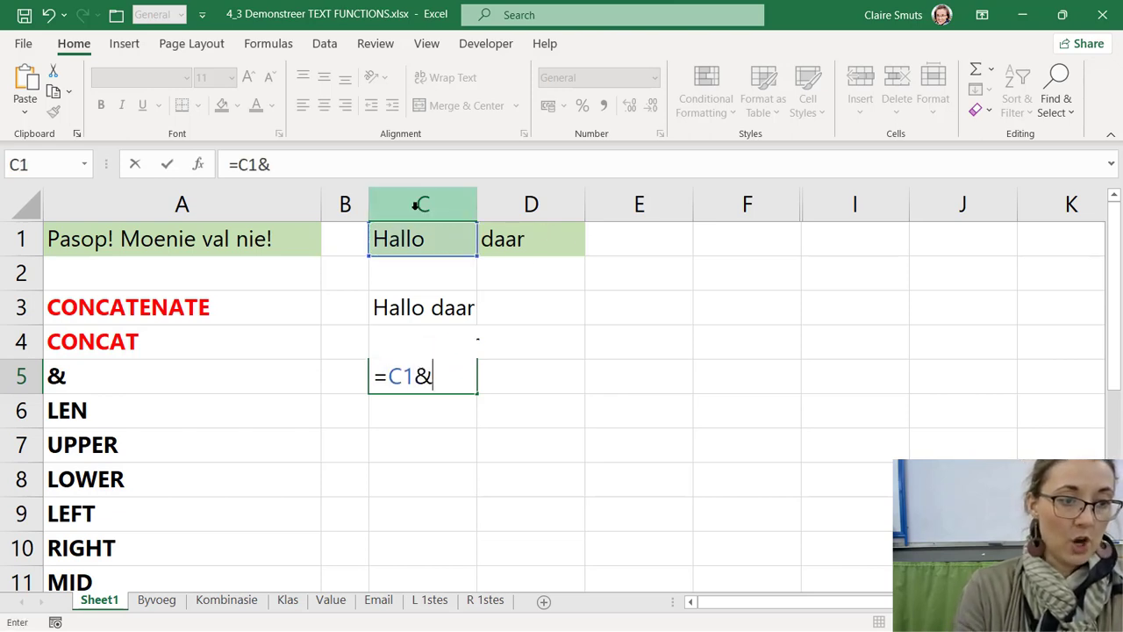
pyautogui.write('" "&')
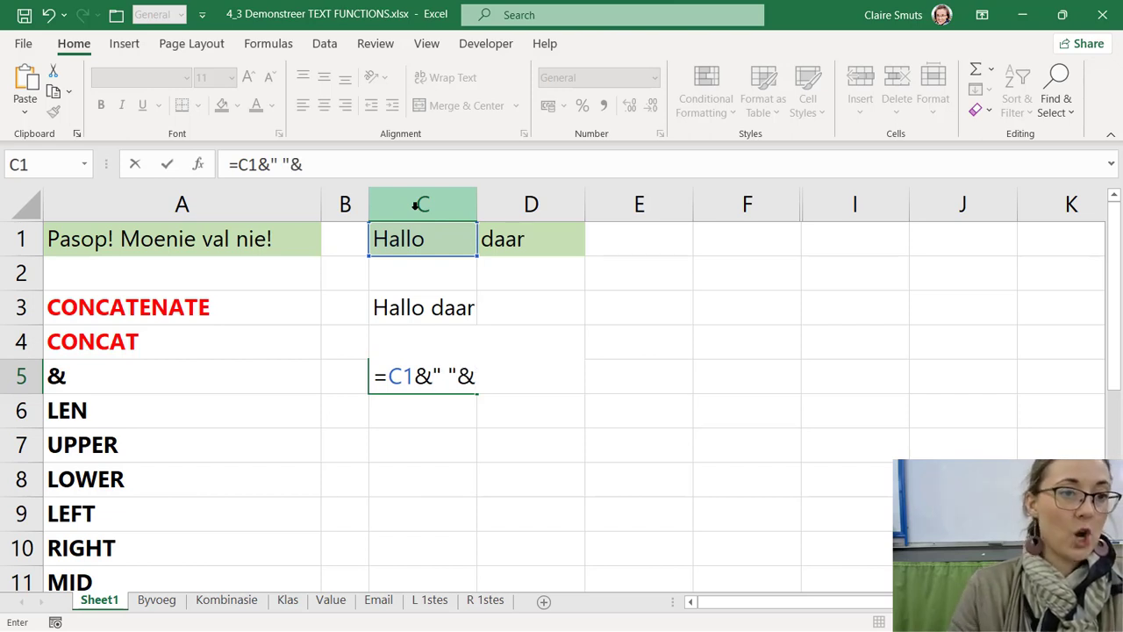
pyautogui.click(559, 234)
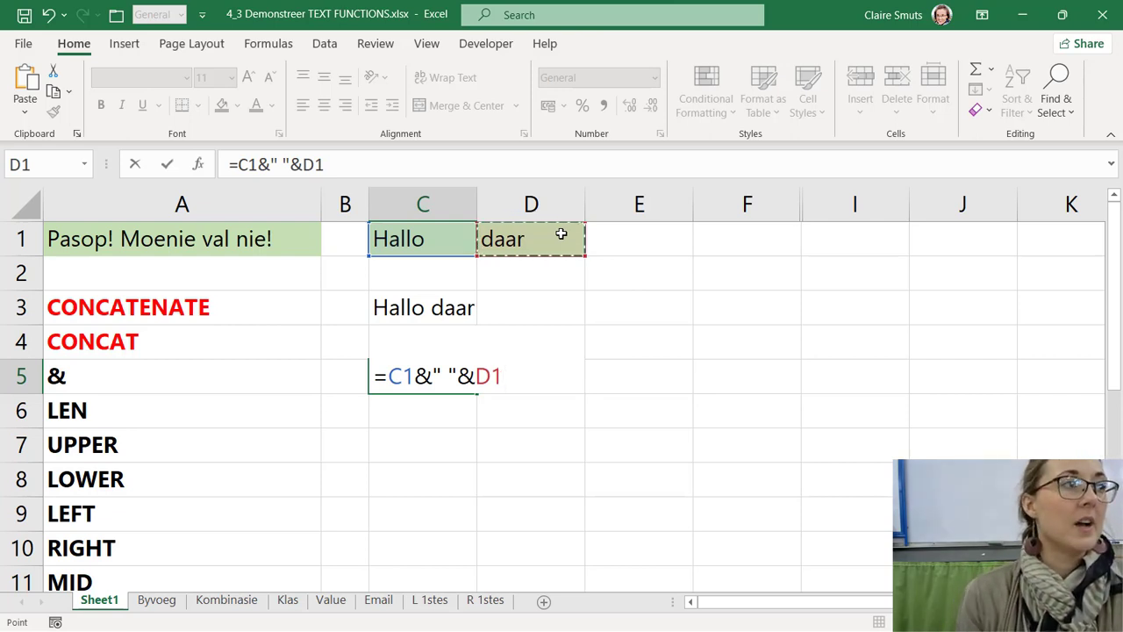
pyautogui.press('Return')
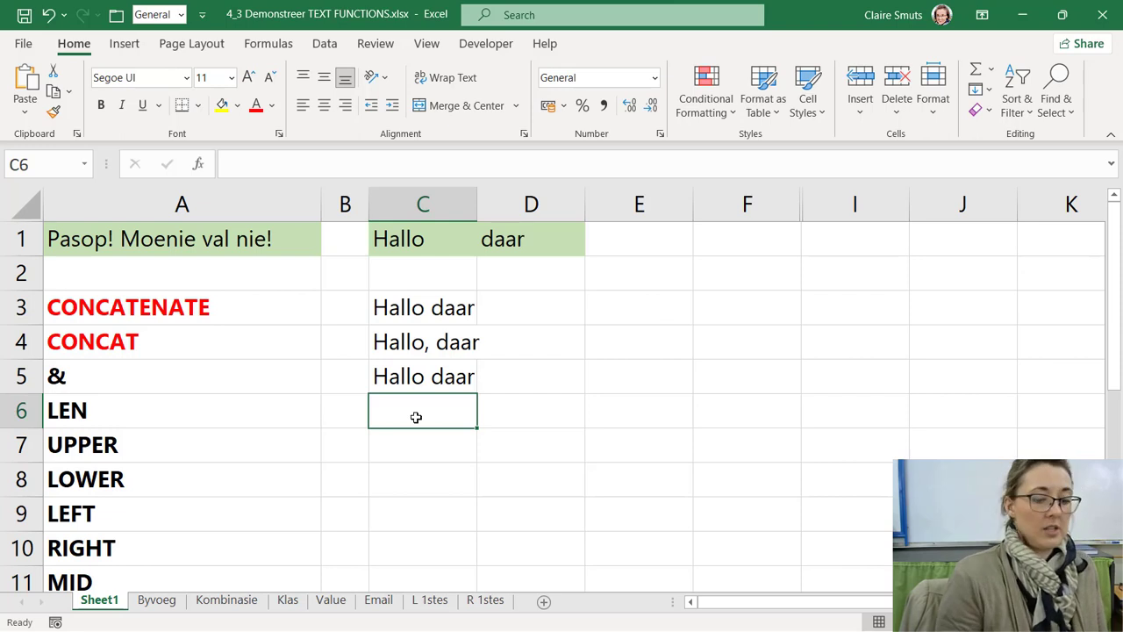
# - Enter a LEN formula in cell C6 that counts the characters in C1: =LEN(C1)
pyautogui.write('=len')
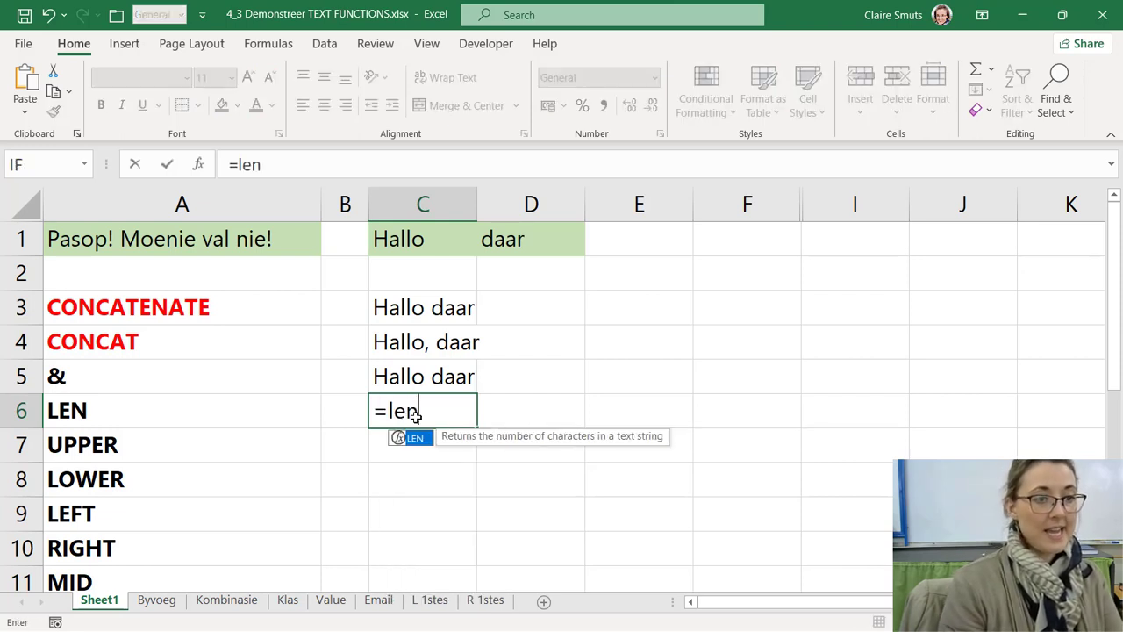
pyautogui.press('Tab')
pyautogui.click(401, 244)
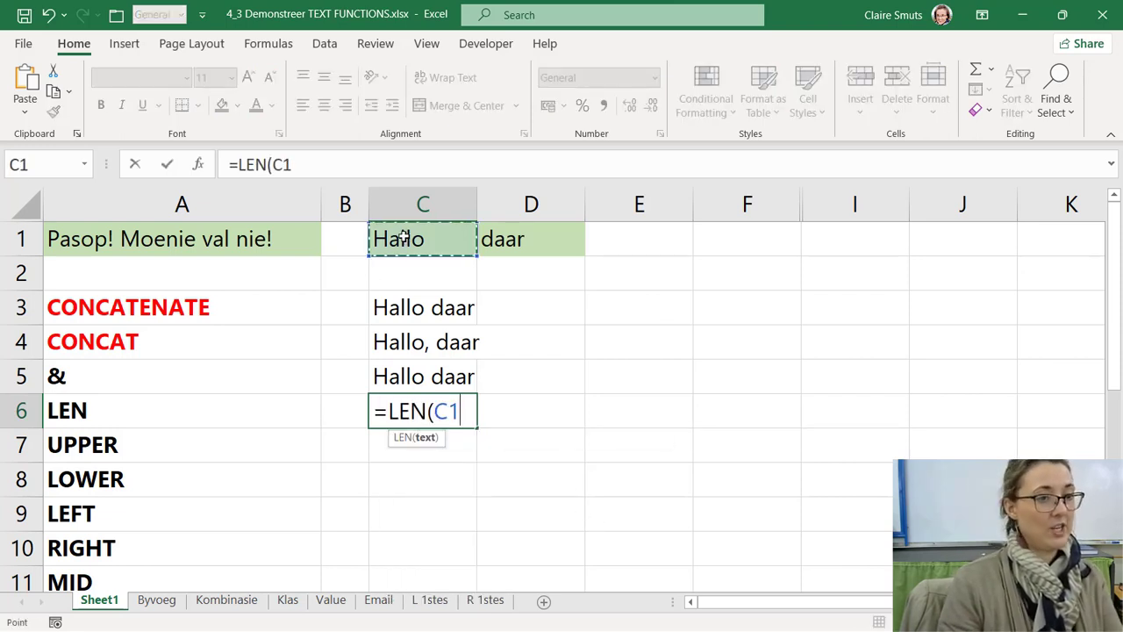
pyautogui.press('Return')
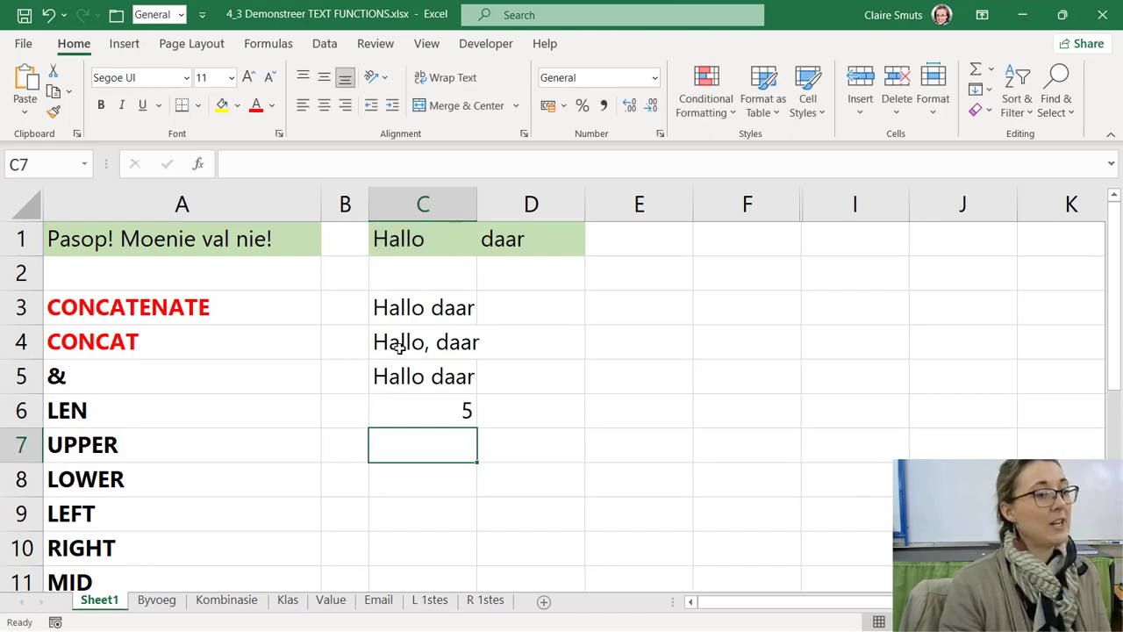
# - Add a trailing space to the word in C1 to test the LEN formula, and remove the space again
pyautogui.doubleClick(430, 239)
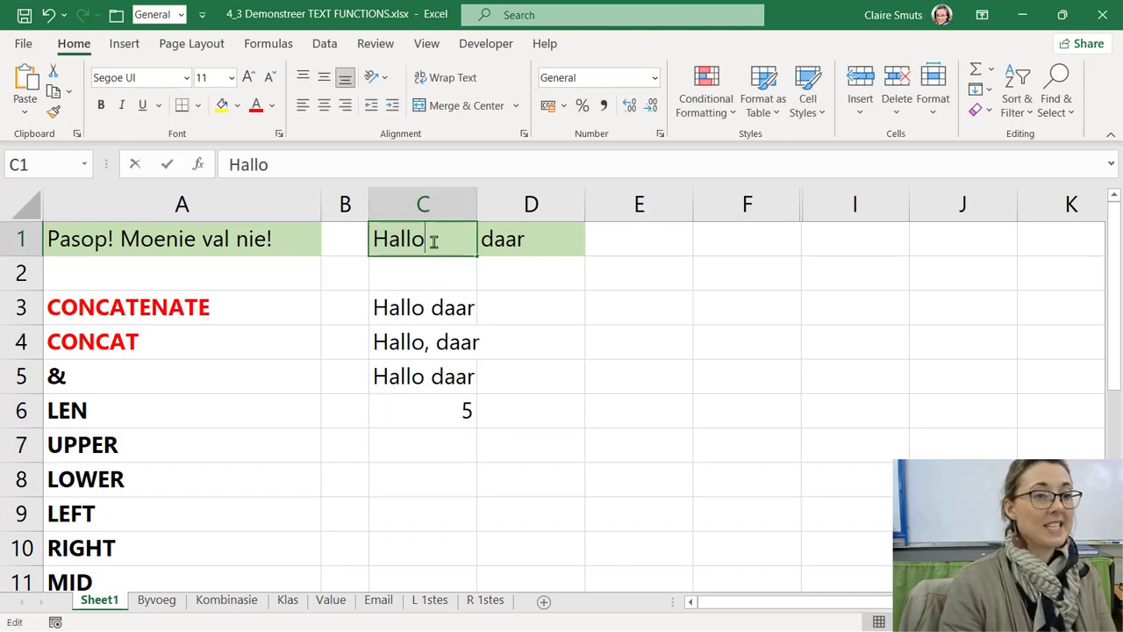
pyautogui.press('Return')
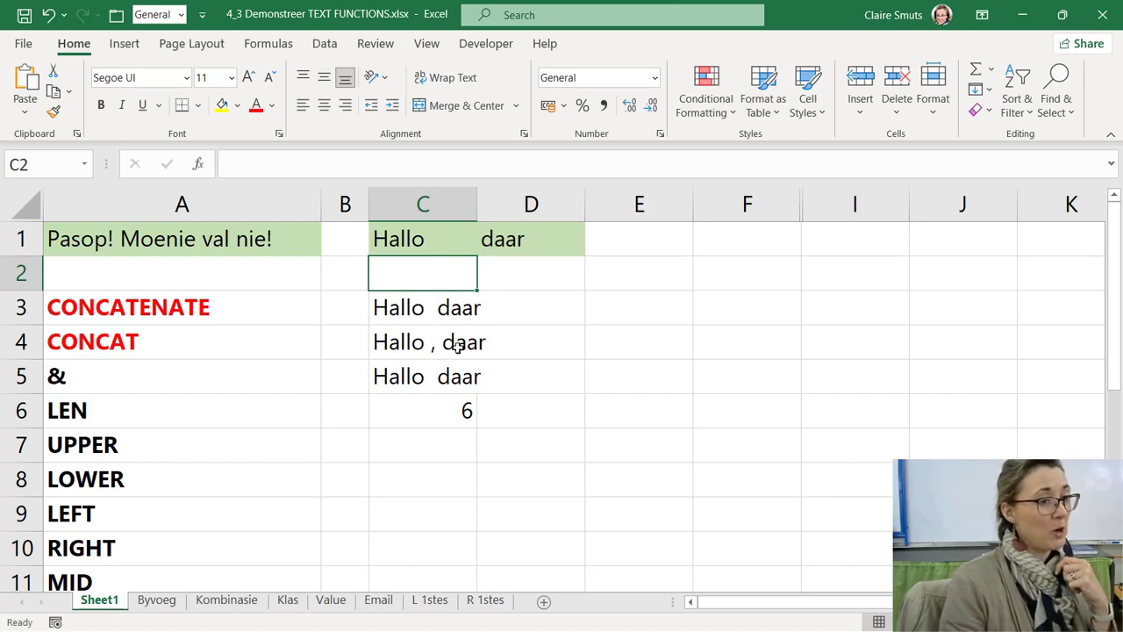
pyautogui.doubleClick(440, 230)
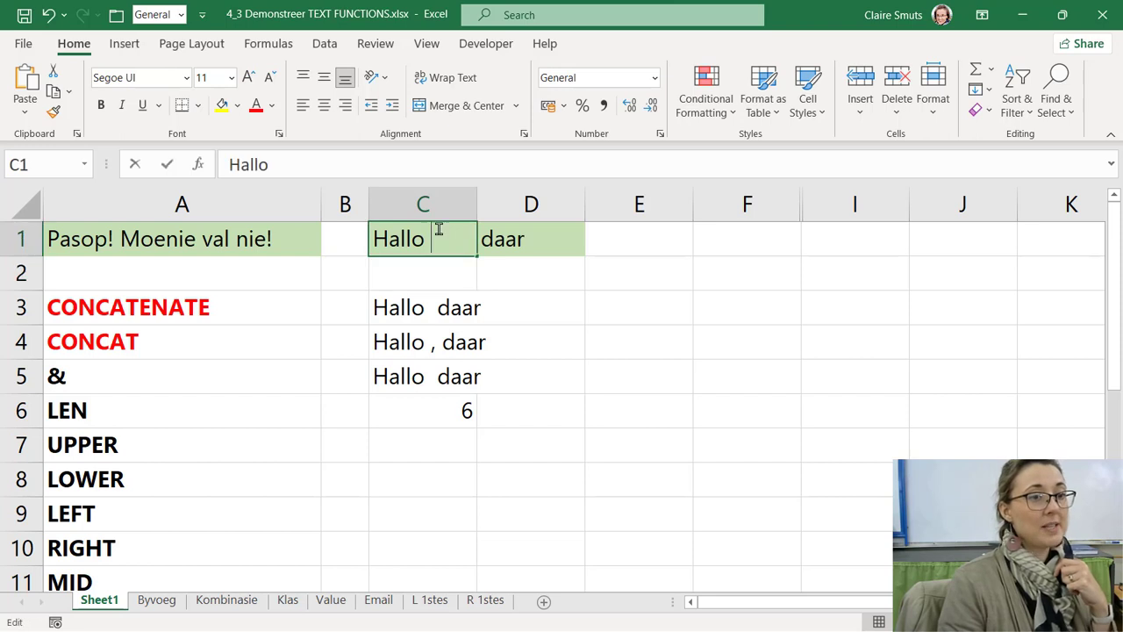
pyautogui.press('BackSpace')
pyautogui.press('Return')
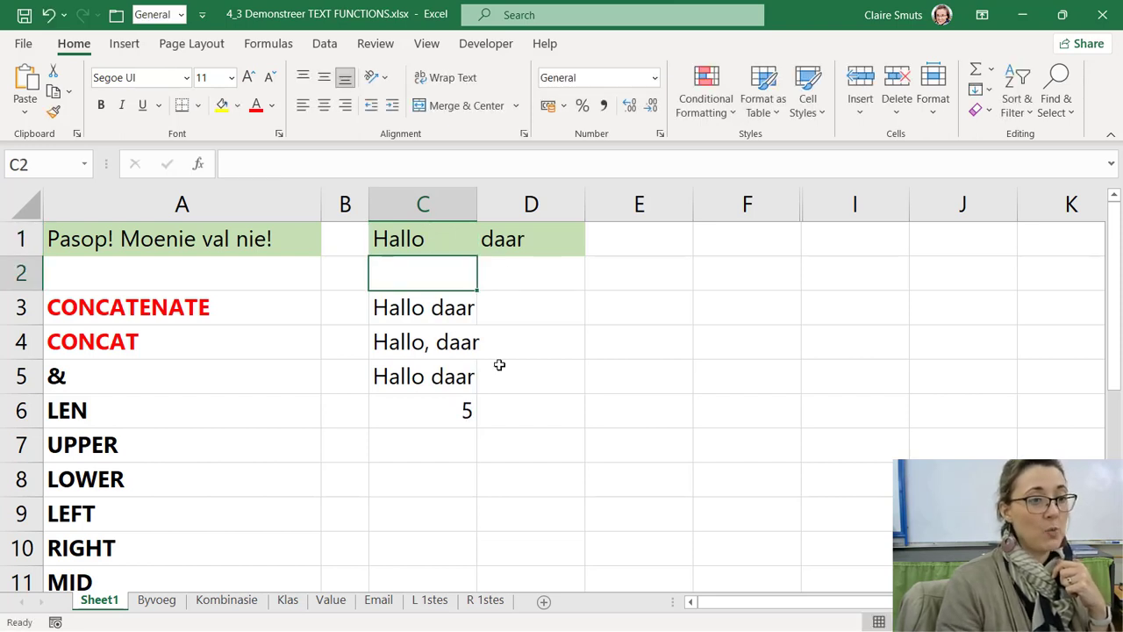
pyautogui.click(459, 390)
pyautogui.click(464, 444)
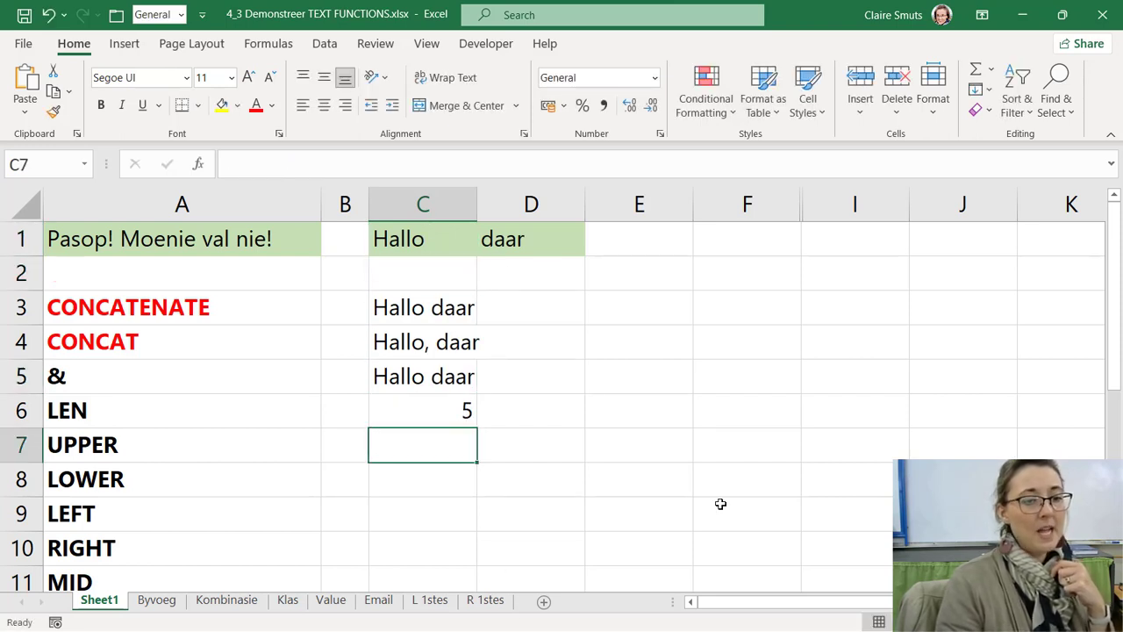
# - Switch to the open Word document and replace its only line of text with "Hallo daar"
pyautogui.hotkey('alt', 'Tab')
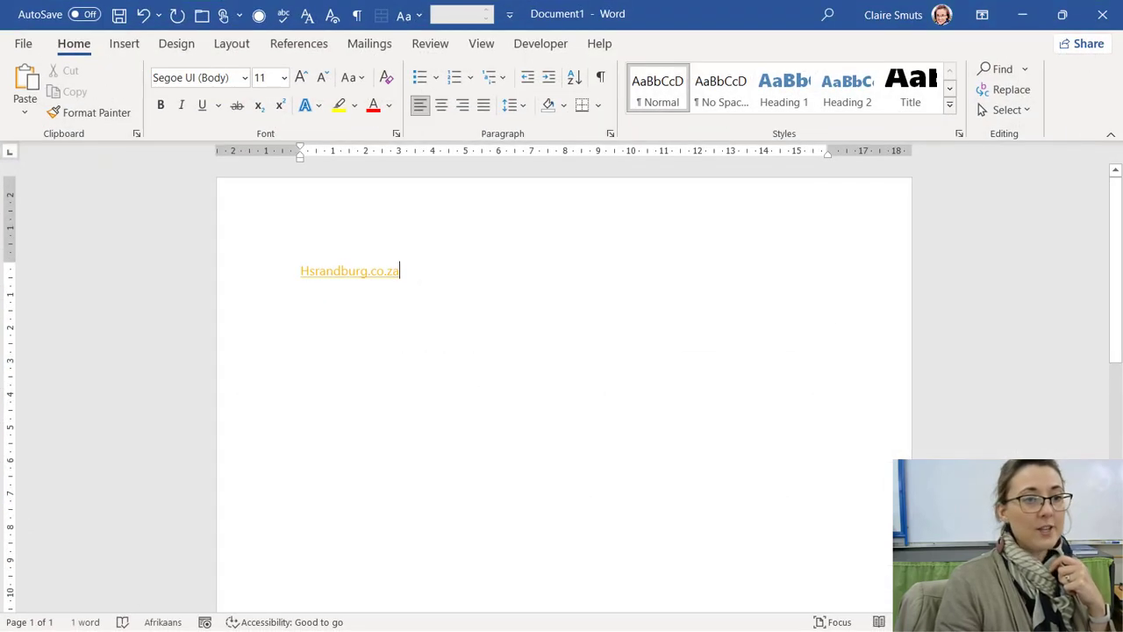
pyautogui.click(237, 274)
pyautogui.press('Delete')
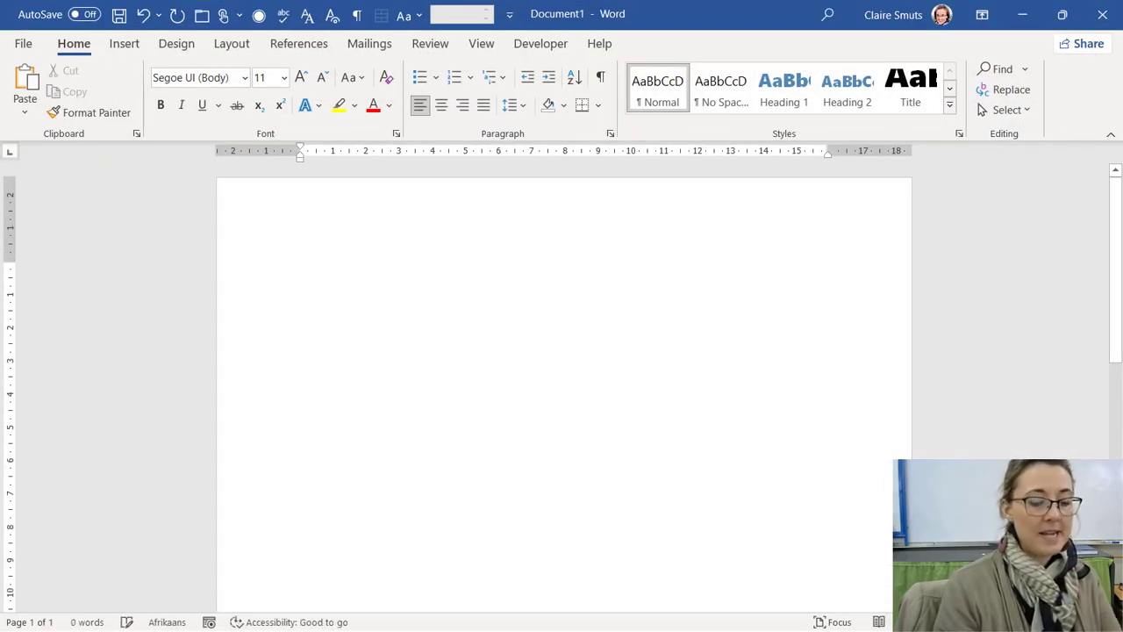
pyautogui.write('Hallo ')
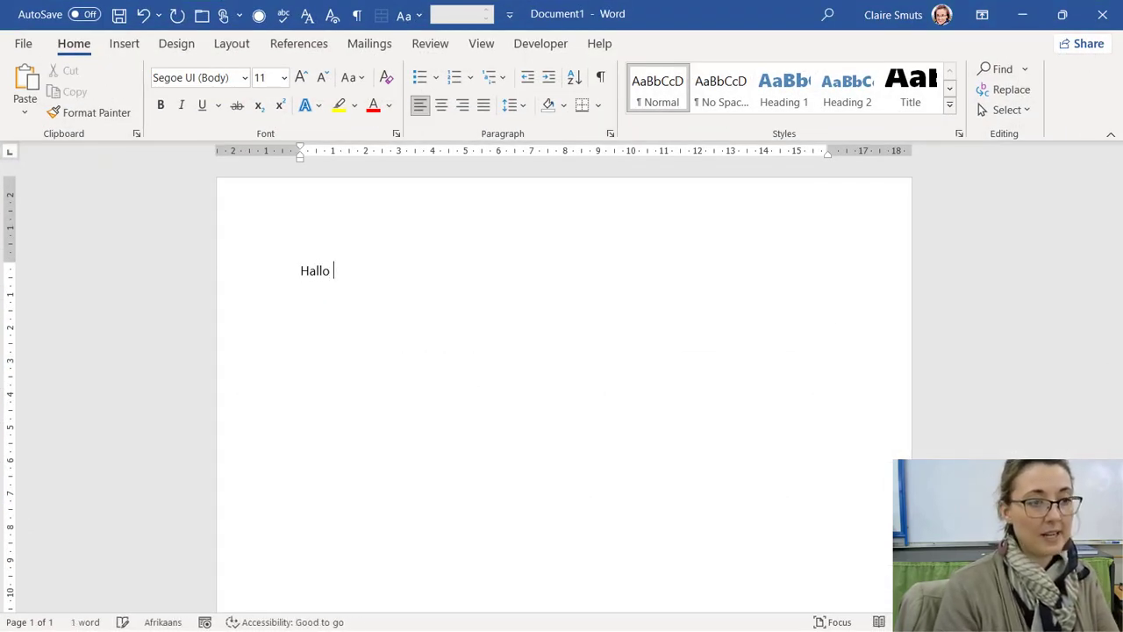
pyautogui.write('daar')
# - Change the case of the line "Hallo daar" to UPPERCASE, Sentence case, Capitalize Each Word and finally lowercase
pyautogui.click(244, 271)
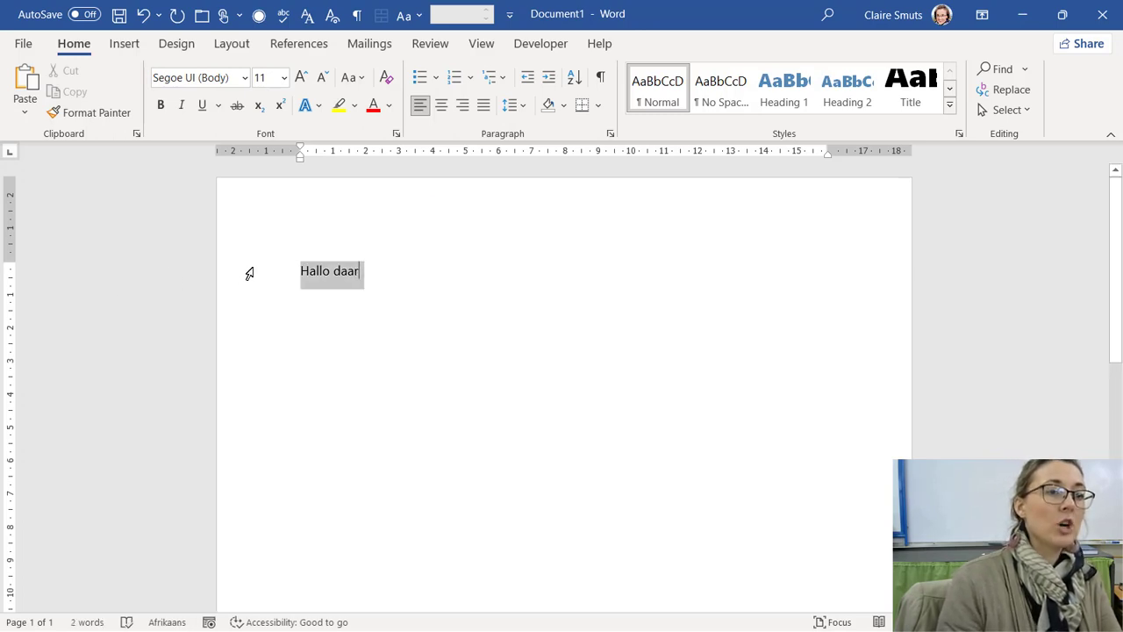
pyautogui.click(350, 77)
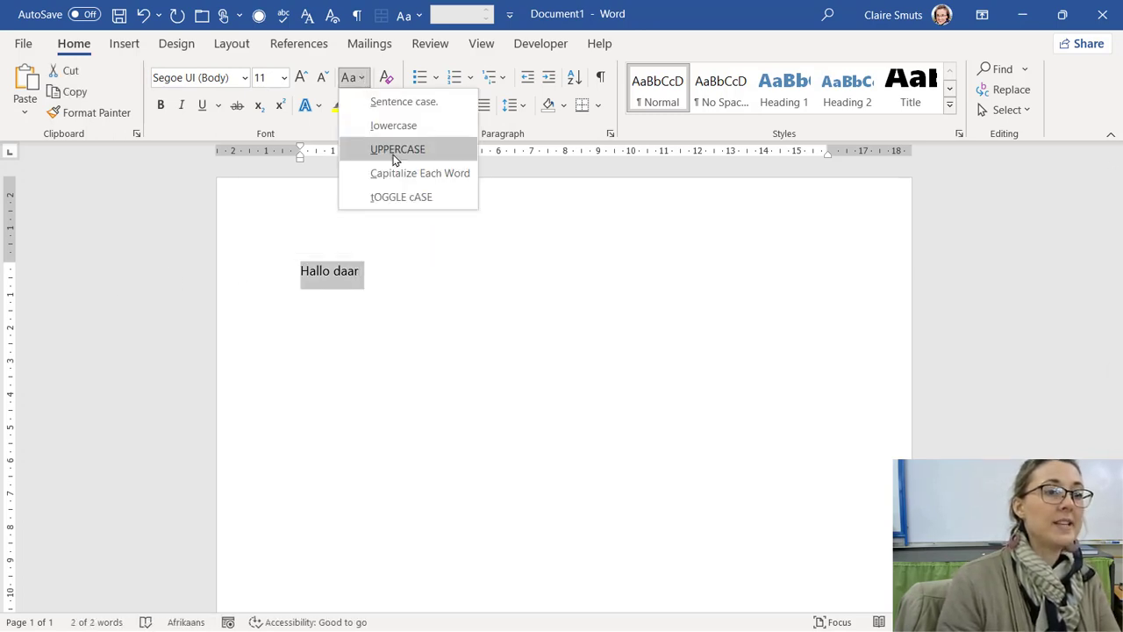
pyautogui.click(394, 151)
pyautogui.click(348, 77)
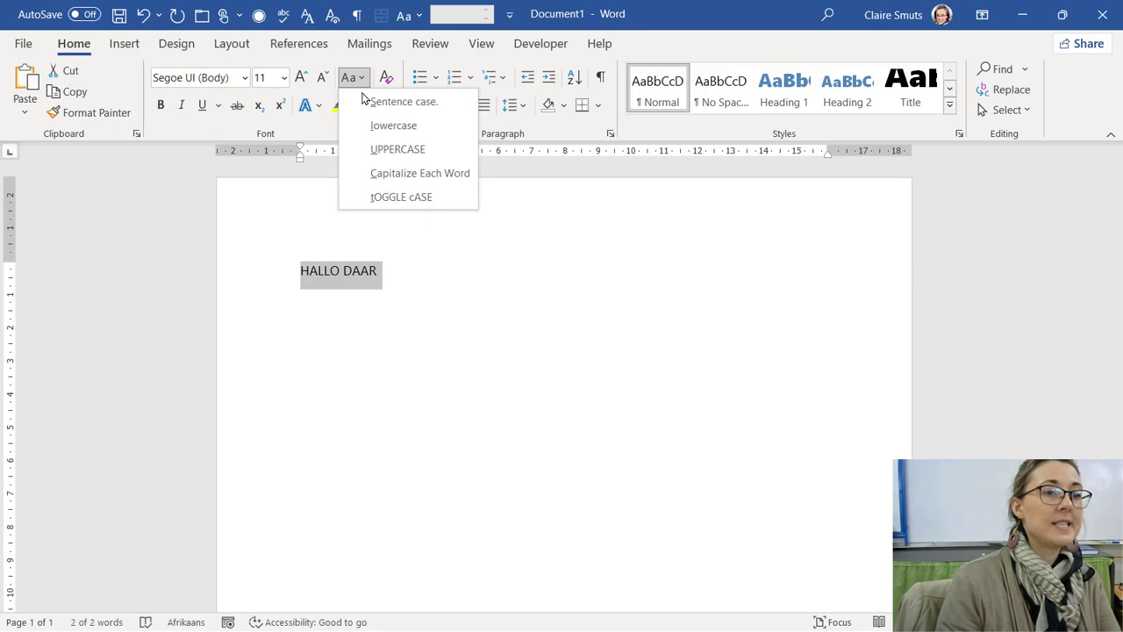
pyautogui.click(408, 101)
pyautogui.click(350, 77)
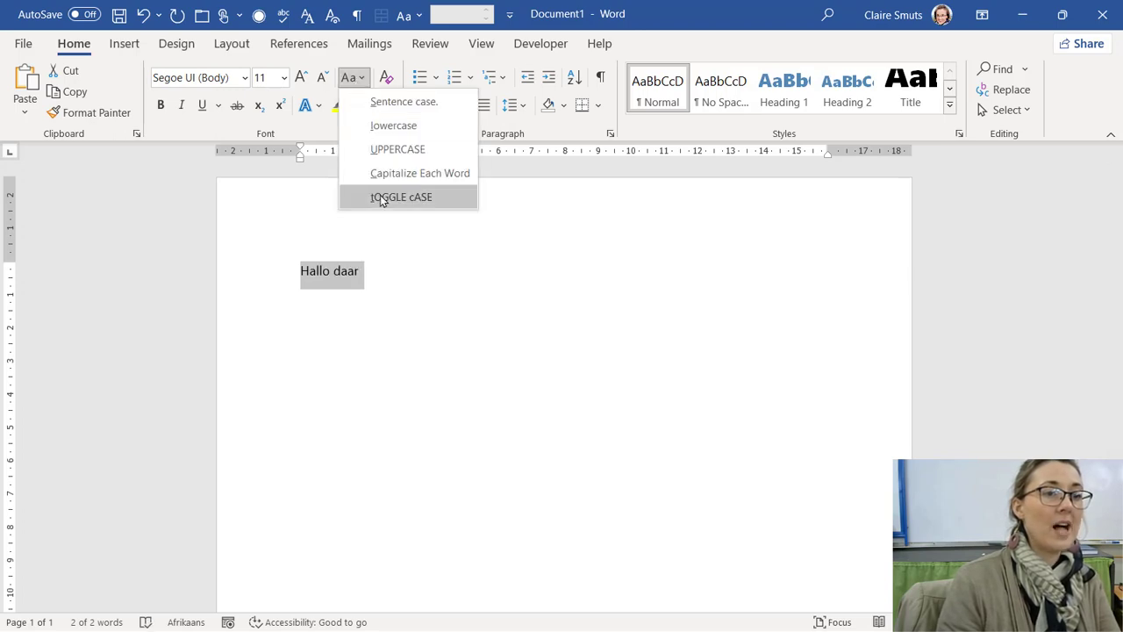
pyautogui.click(420, 173)
pyautogui.click(348, 77)
pyautogui.click(379, 125)
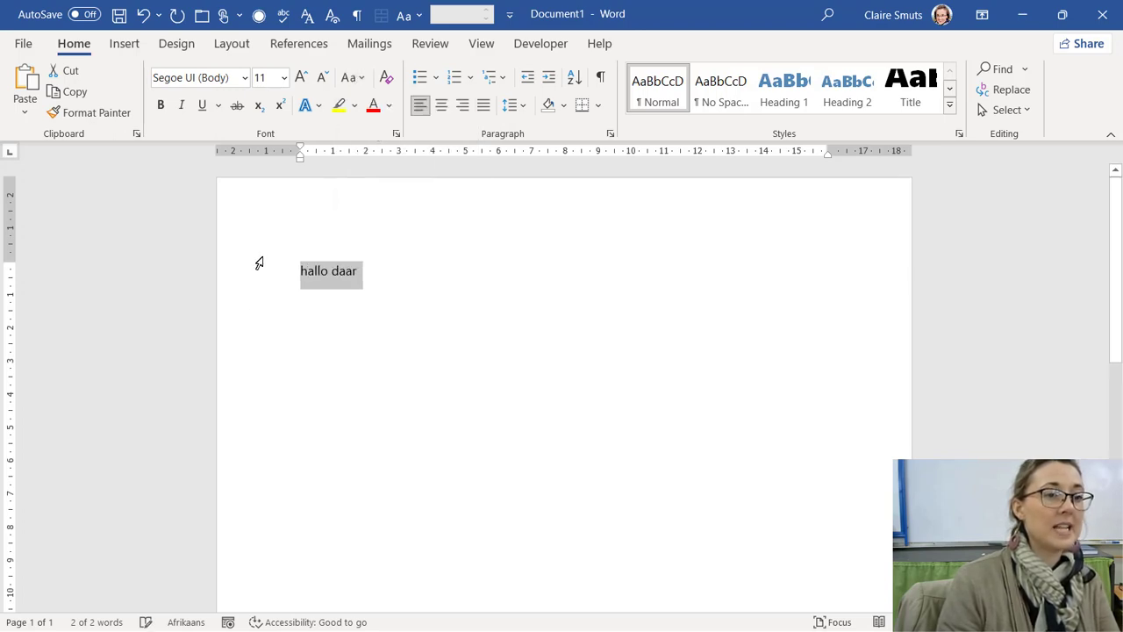
pyautogui.click(356, 79)
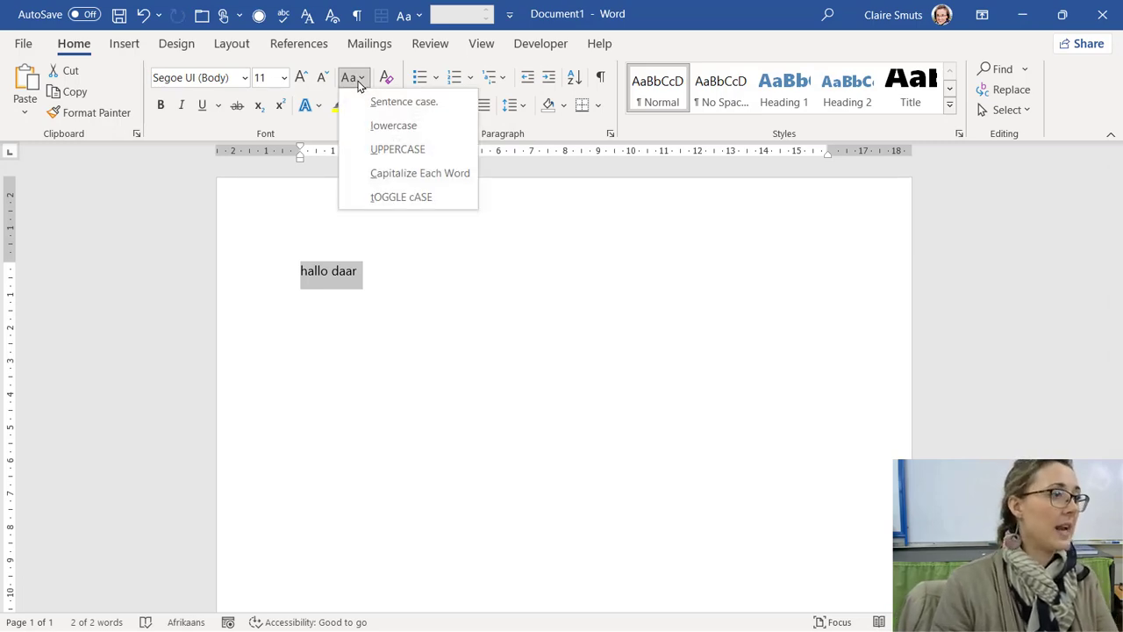
# - Return to the Excel workbook and enter an UPPER formula in cell C7 that converts C3: =UPPER(C3)
pyautogui.click(1034, 18)
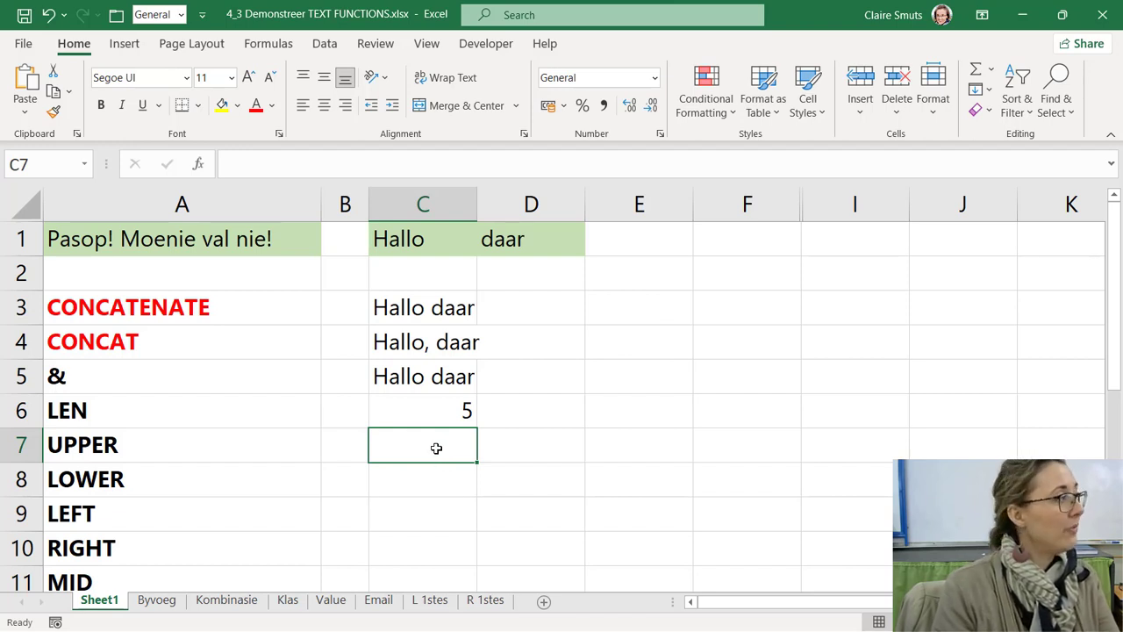
pyautogui.write('=upper')
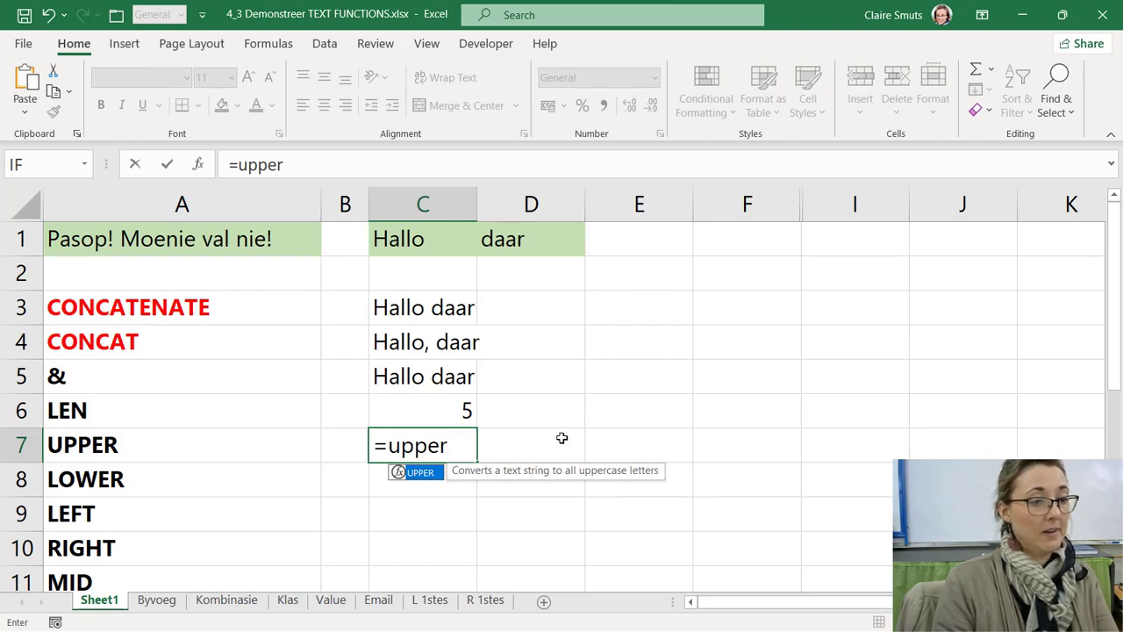
pyautogui.press('Tab')
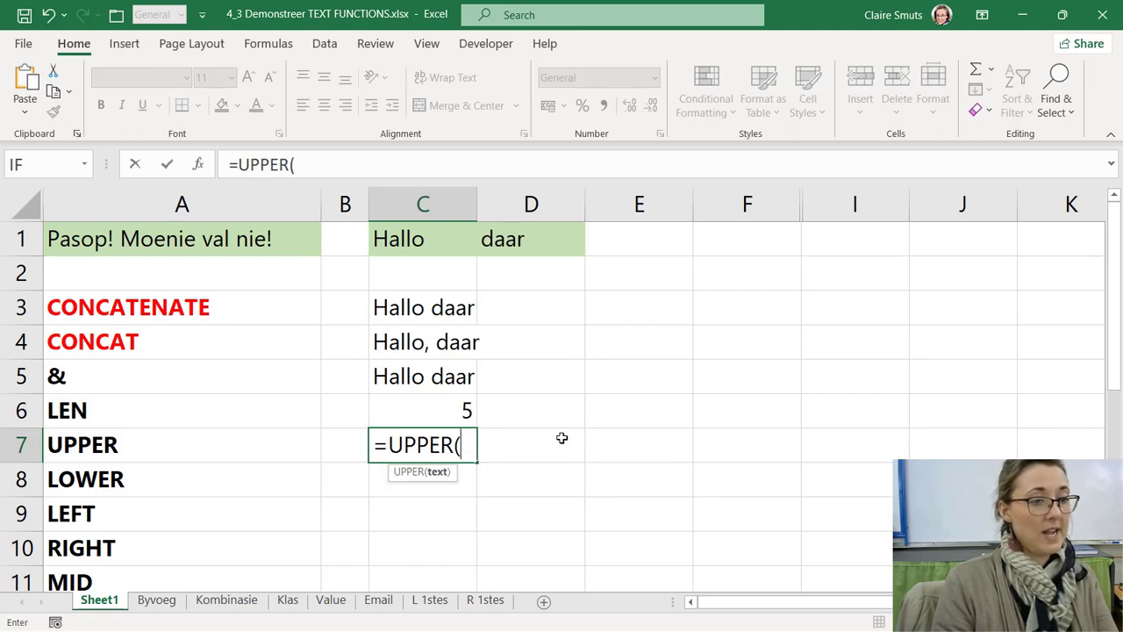
pyautogui.click(439, 306)
pyautogui.press('Return')
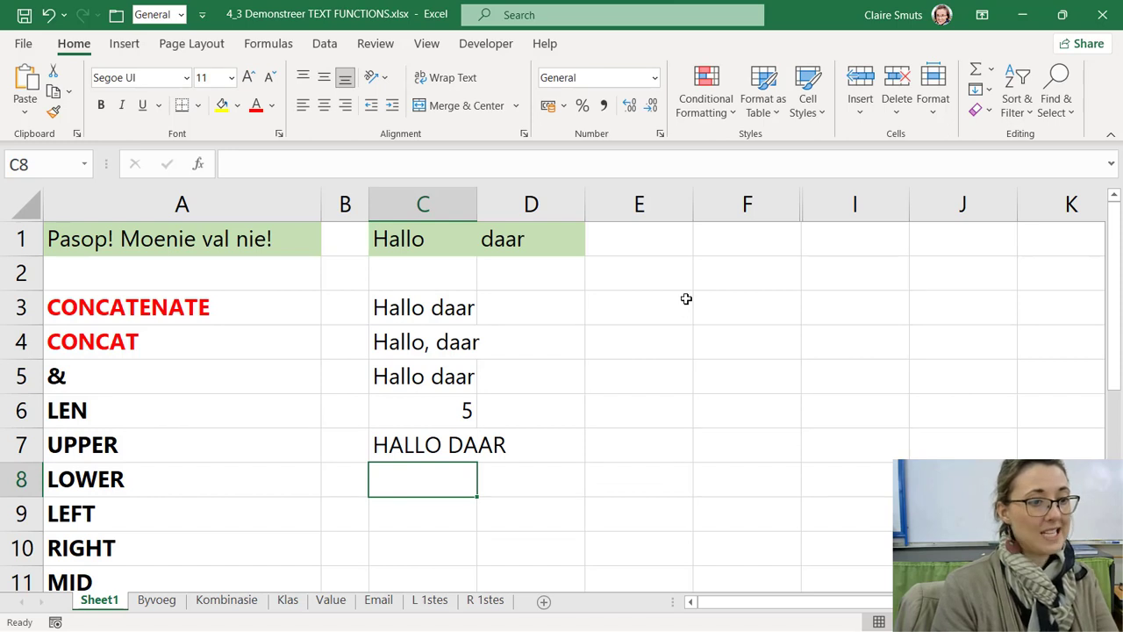
# - Enter a LOWER formula in cell C8 that converts the text in C3: =LOWER(C3)
pyautogui.write('=lowe')
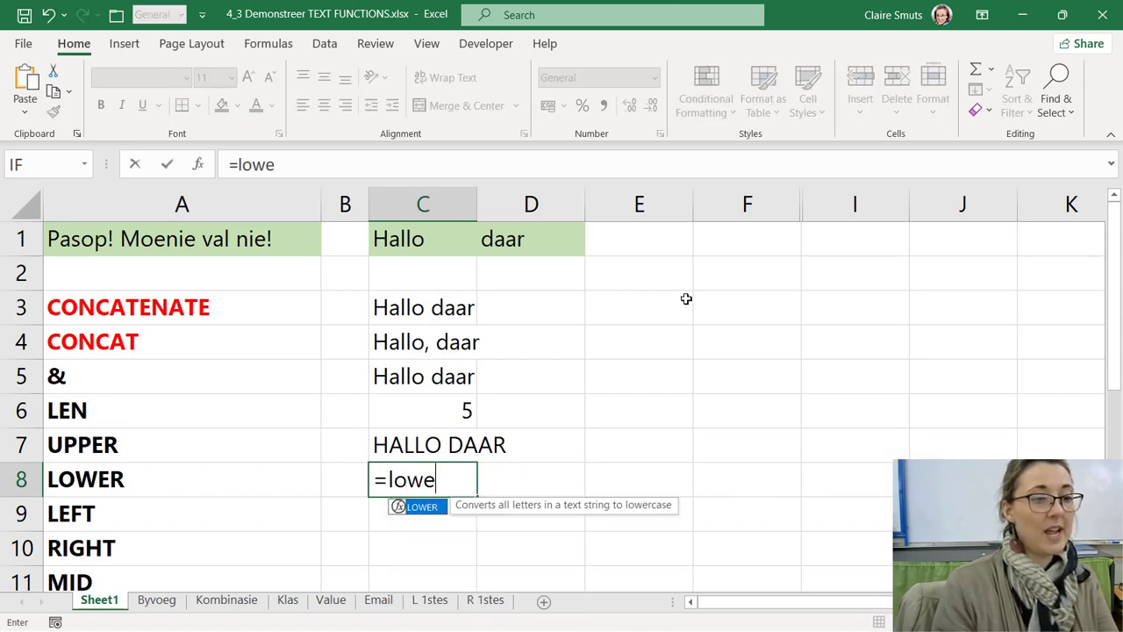
pyautogui.press('Tab')
pyautogui.click(455, 323)
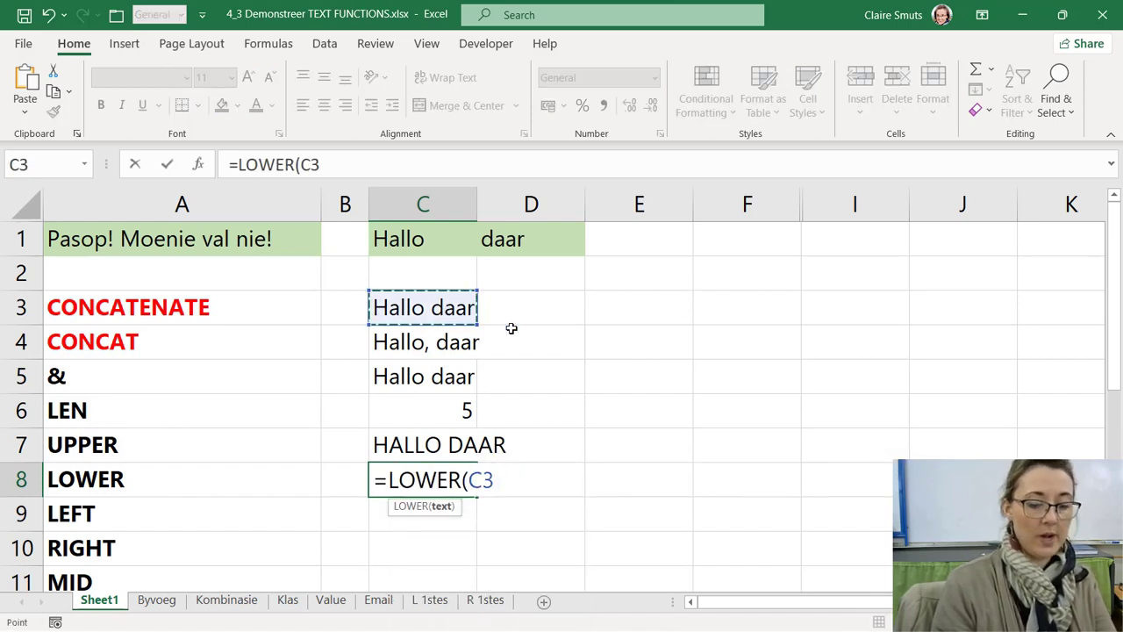
pyautogui.press('Return')
# - Try the PROPER function on the sentence in A1 by entering =PROPER(A1) in cell E7, and clear the cell again
pyautogui.press('Up')
pyautogui.press('Right')
pyautogui.press('Right')
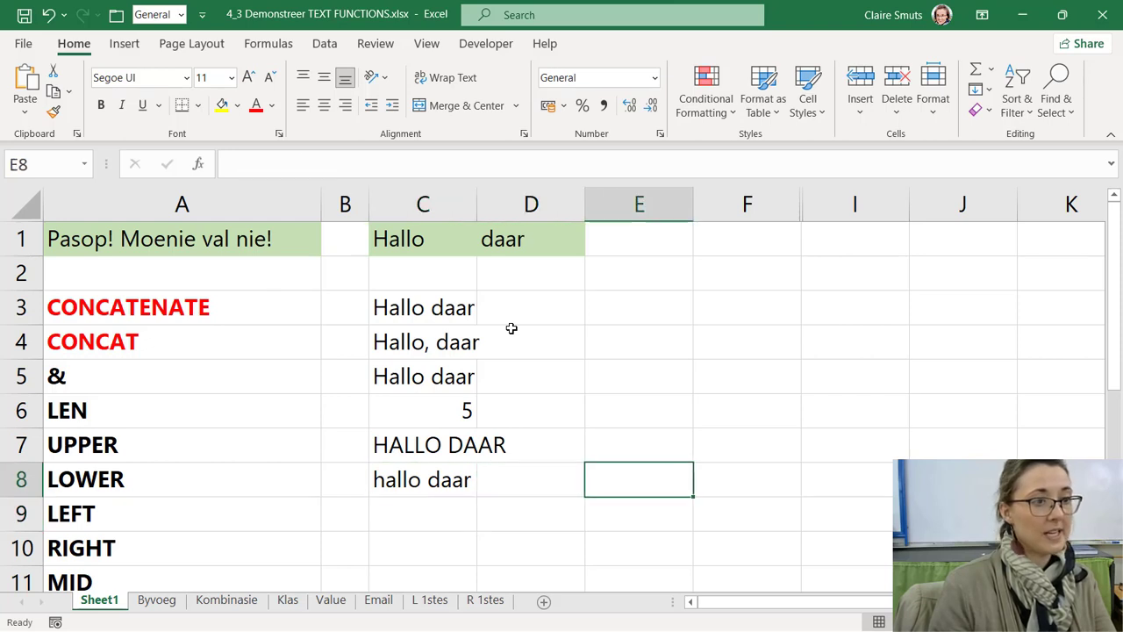
pyautogui.press('Up')
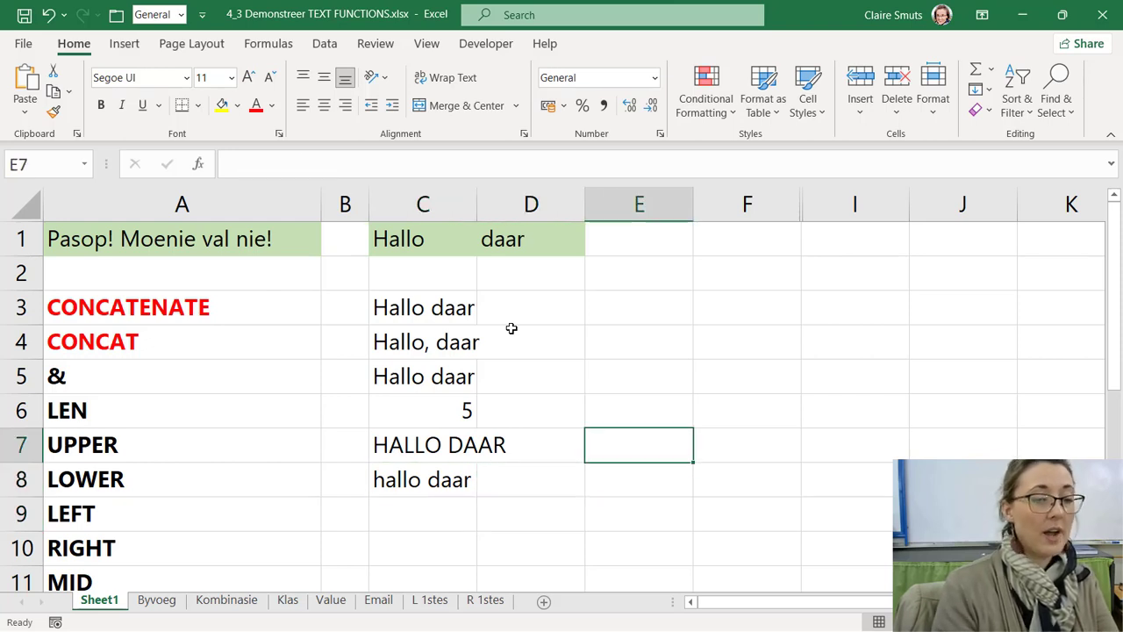
pyautogui.write('=o')
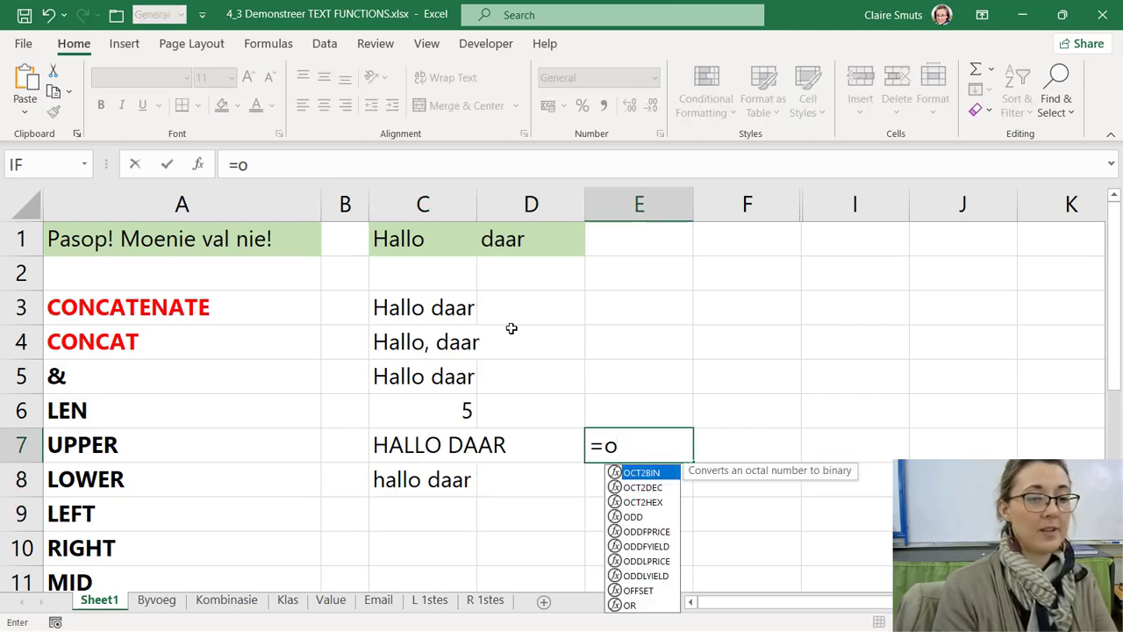
pyautogui.press('BackSpace')
pyautogui.write('p')
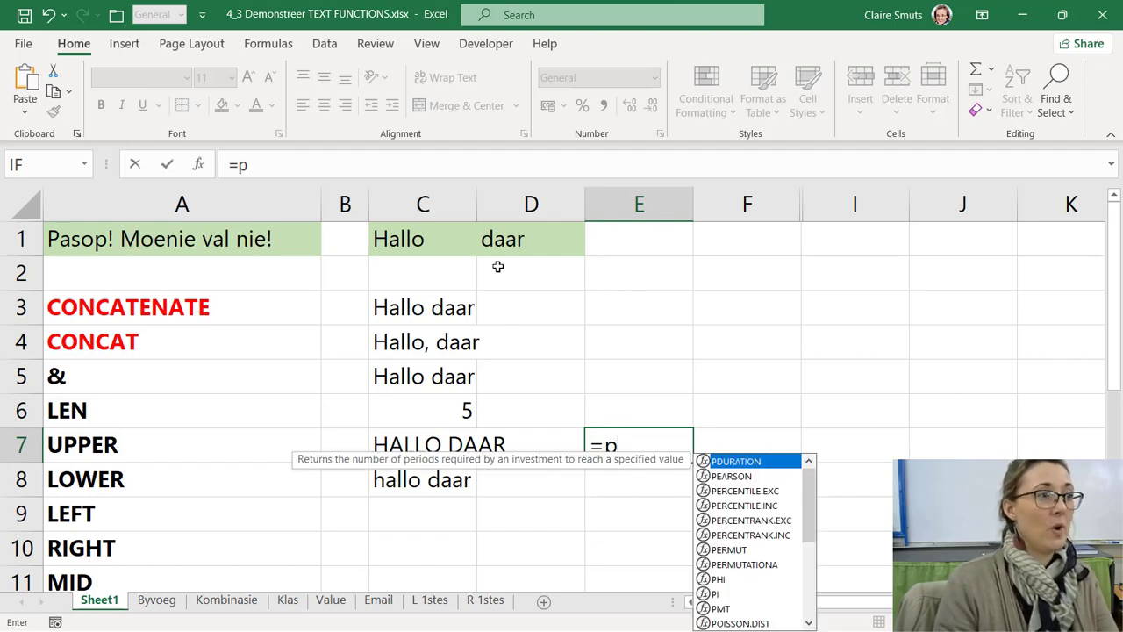
pyautogui.write('roper')
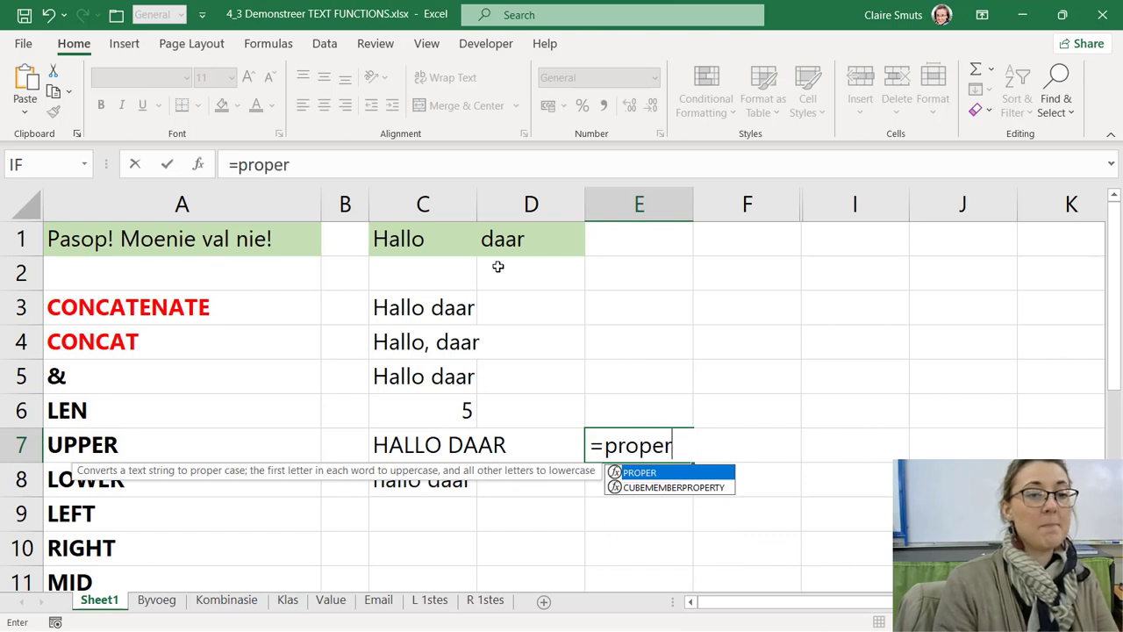
pyautogui.press('Tab')
pyautogui.click(268, 232)
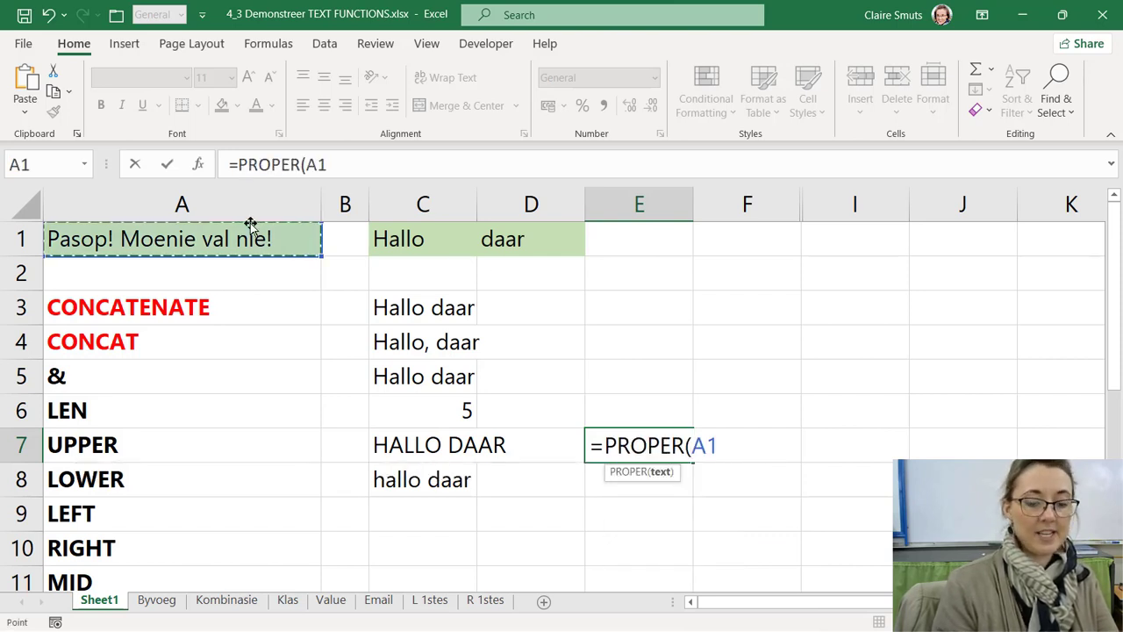
pyautogui.press('Return')
pyautogui.press('Up')
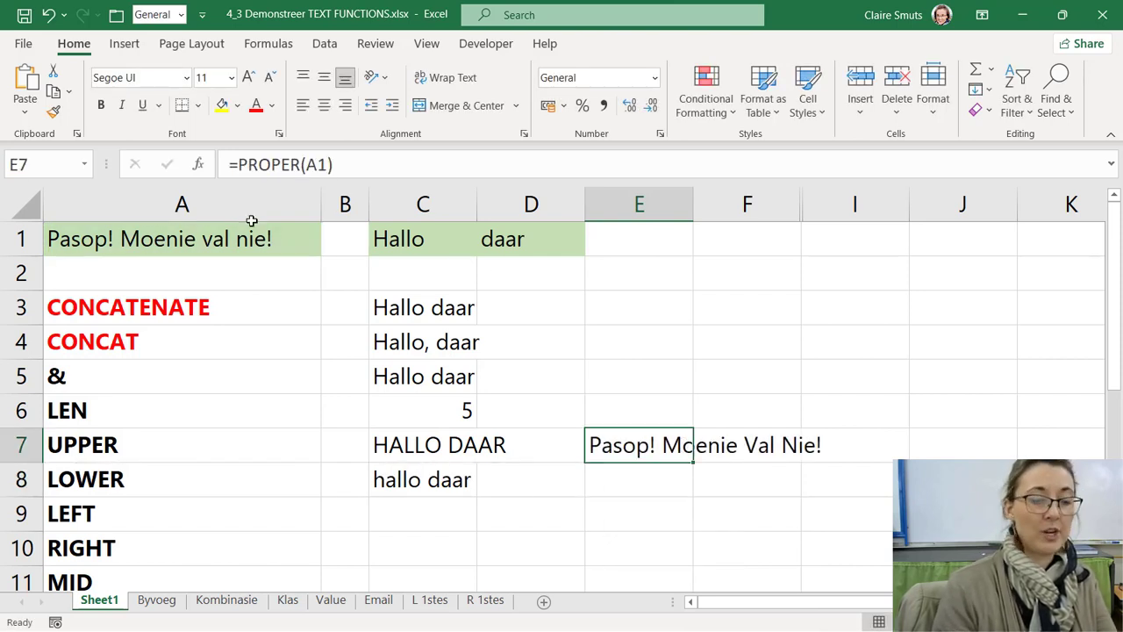
pyautogui.press('Delete')
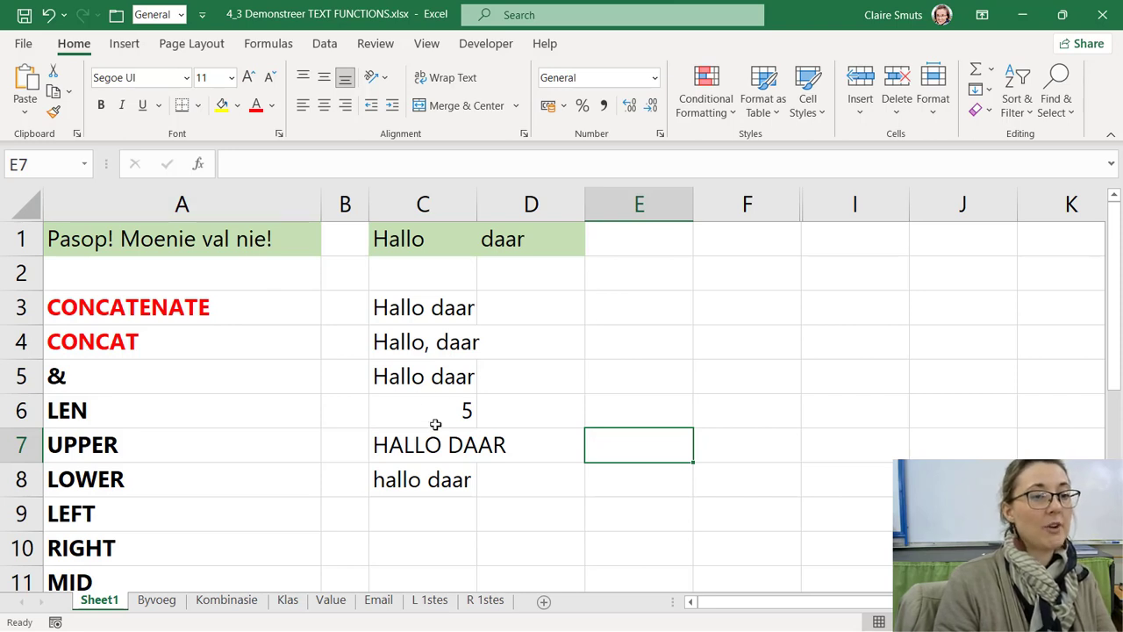
# - Select cell C5 and collapse the ribbon so more worksheet rows fit on screen
pyautogui.press('Up')
pyautogui.press('Up')
pyautogui.press('Left')
pyautogui.press('Left')
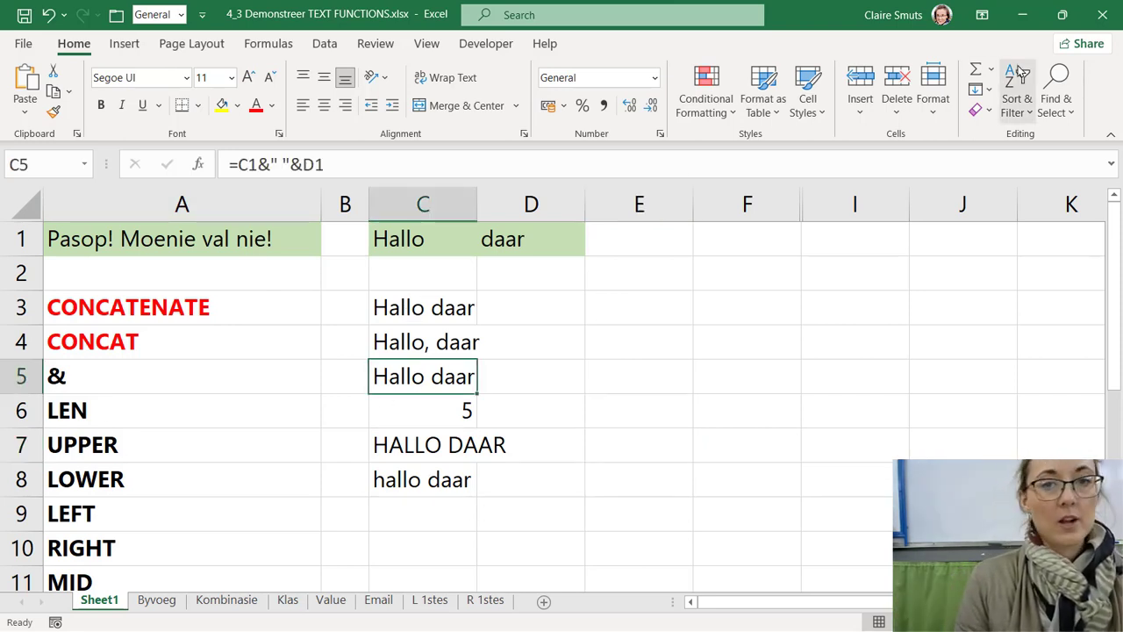
pyautogui.click(1110, 134)
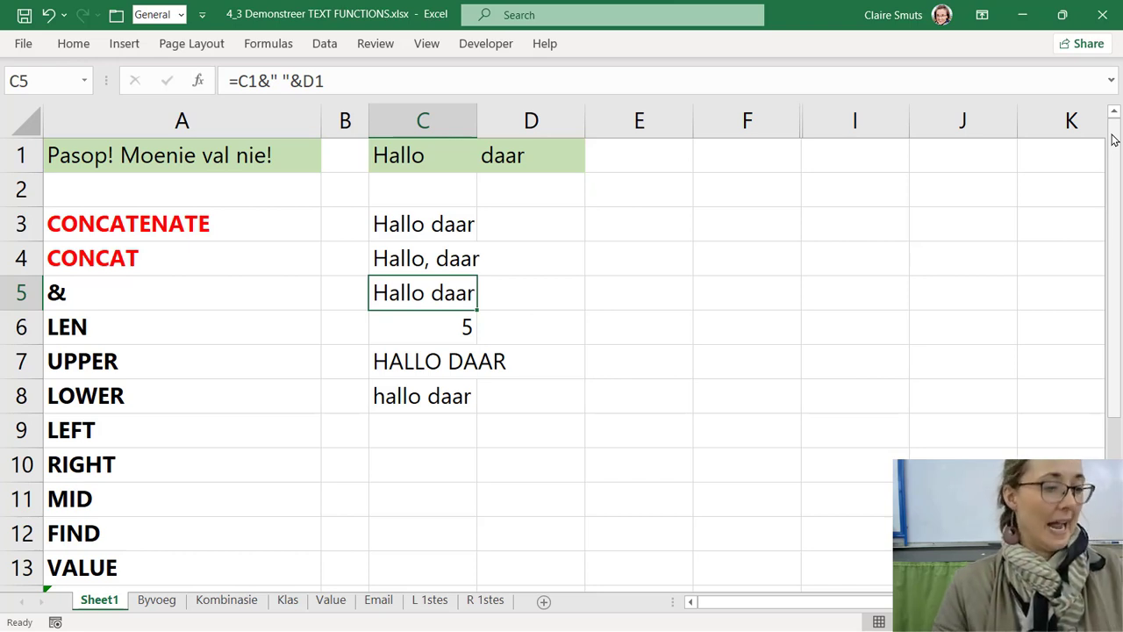
# - Enter a LEFT formula in cell C9 that takes the first character of the sentence in A1: =LEFT(A1)
pyautogui.click(404, 425)
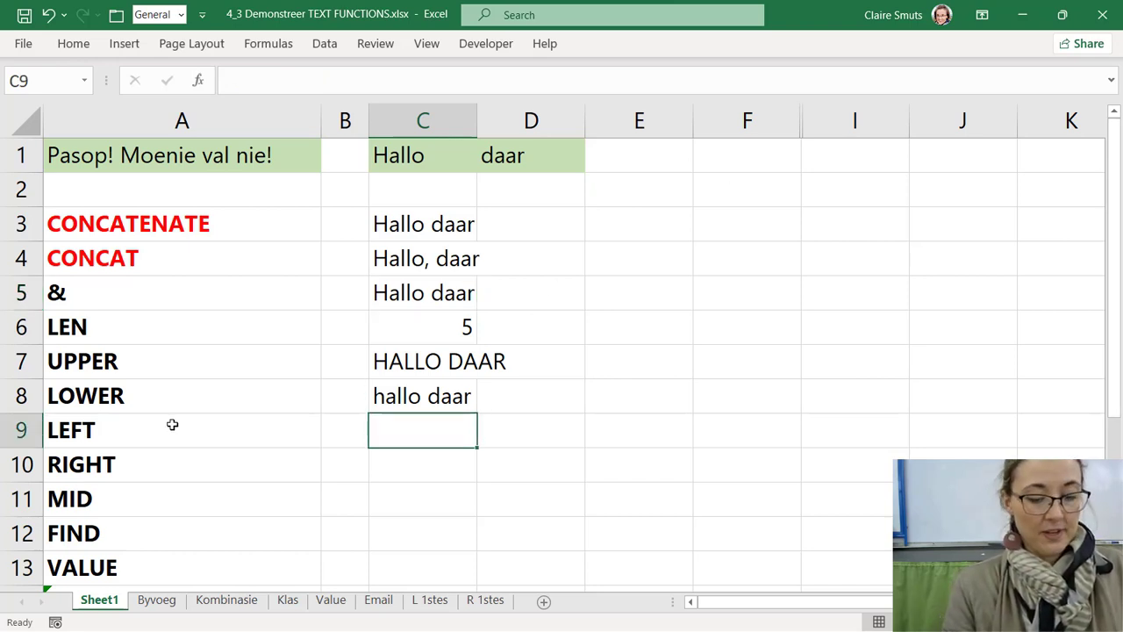
pyautogui.write('=lef')
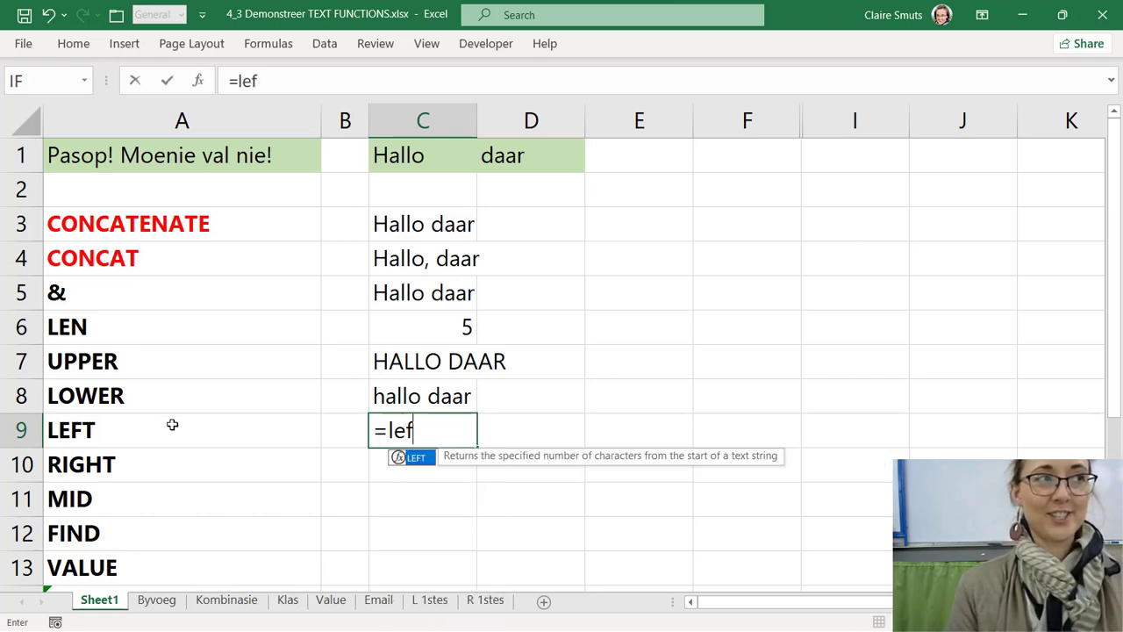
pyautogui.press('Tab')
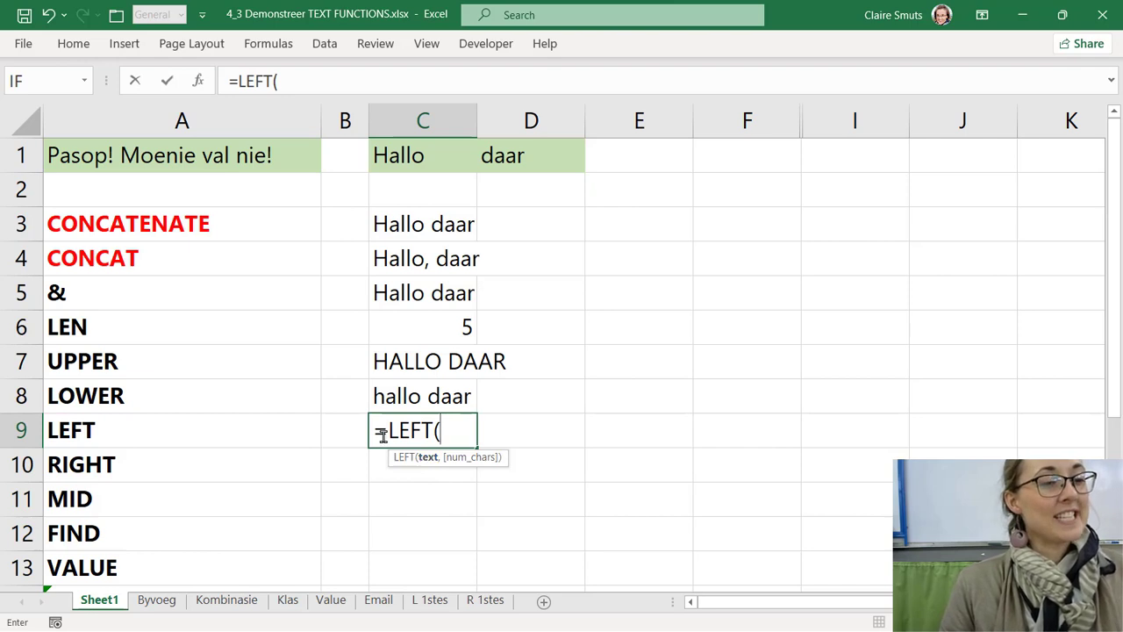
pyautogui.click(153, 150)
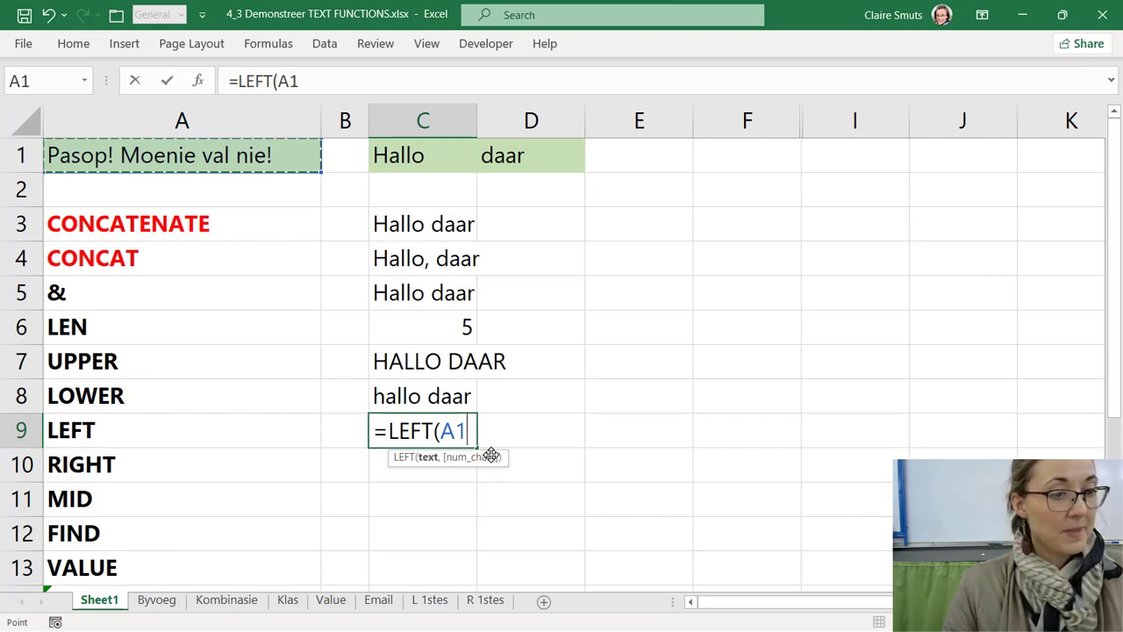
pyautogui.write(')')
pyautogui.hotkey('ctrl', 'Return')
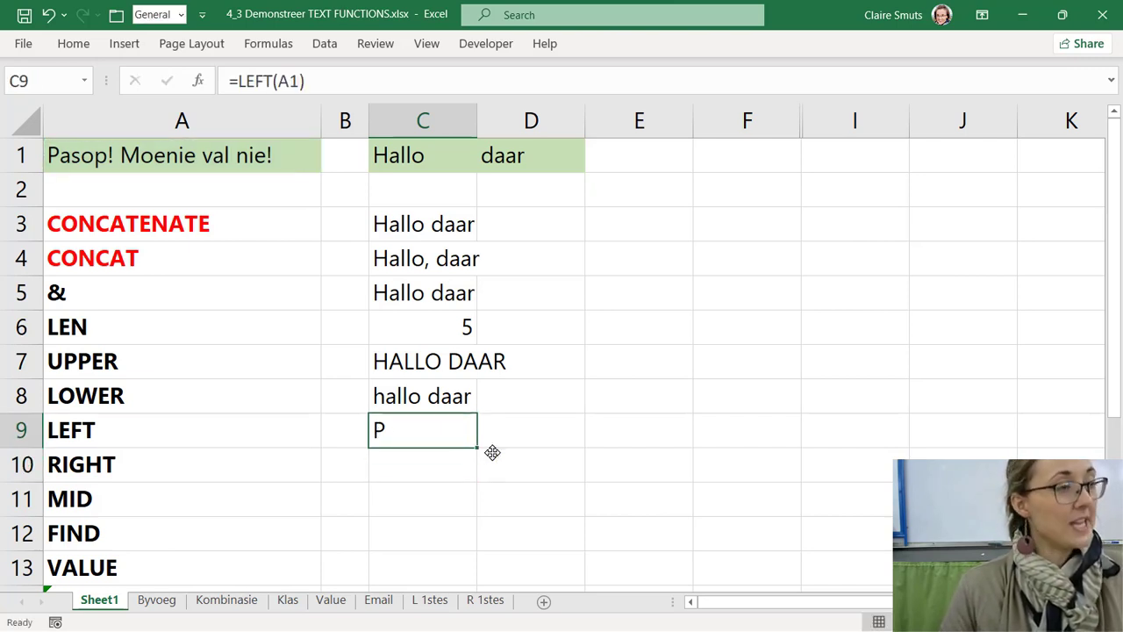
# - Extend the LEFT formula in C9 to return the first five characters of A1: =LEFT(A1,5)
pyautogui.doubleClick(418, 427)
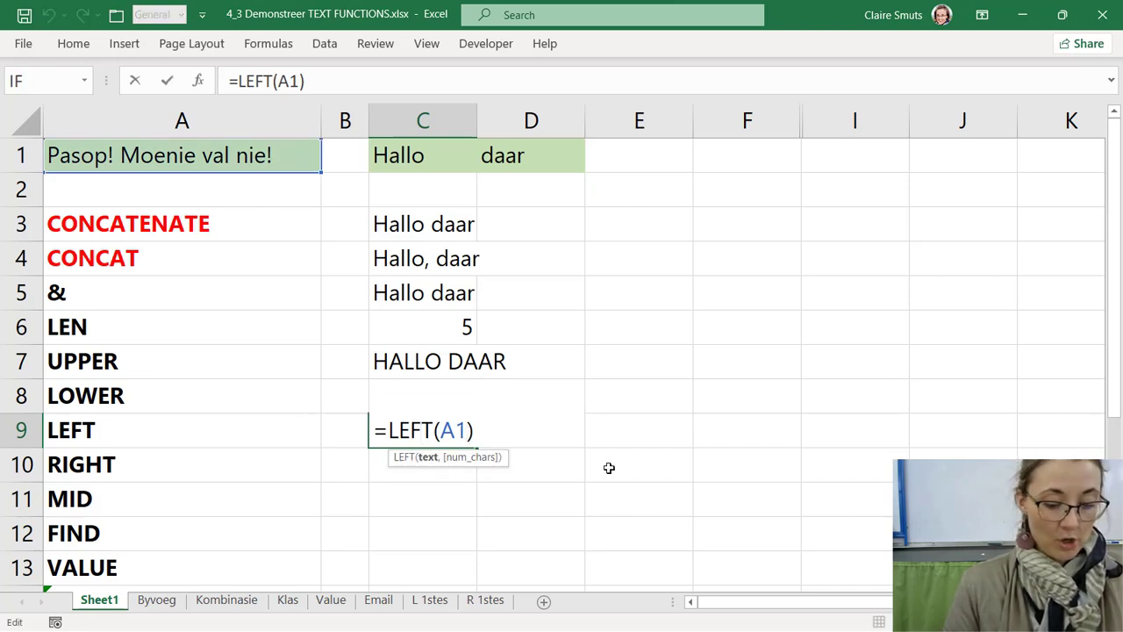
pyautogui.write(',')
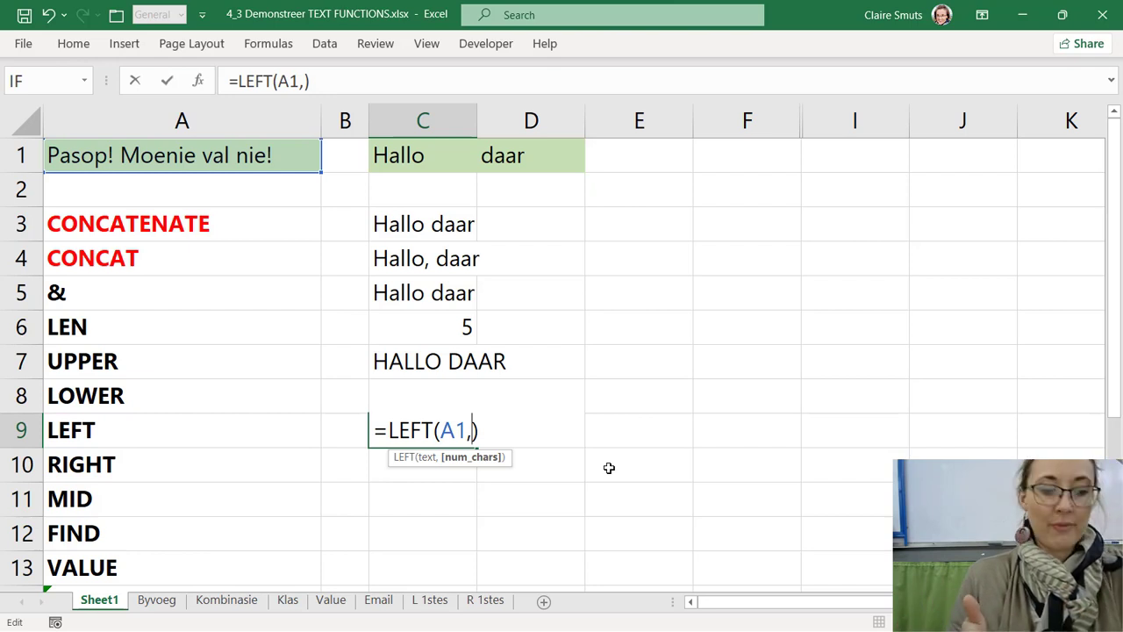
pyautogui.write('5')
pyautogui.press('Return')
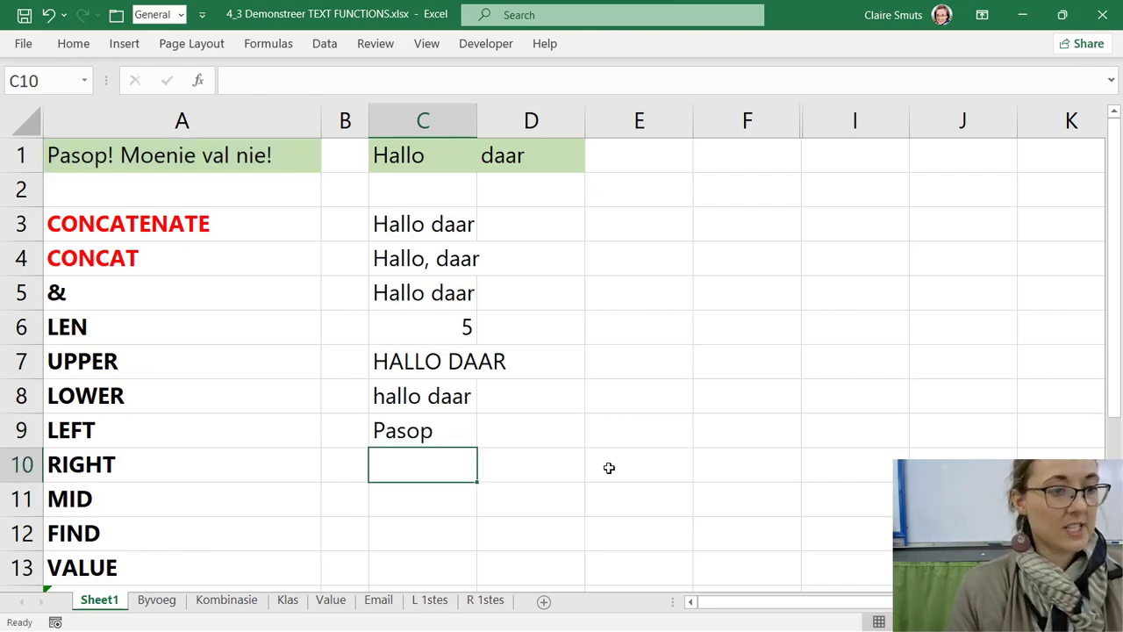
# - Enter a RIGHT formula in cell C10 that takes the last character of the sentence in A1: =RIGHT(A1)
pyautogui.write('=right')
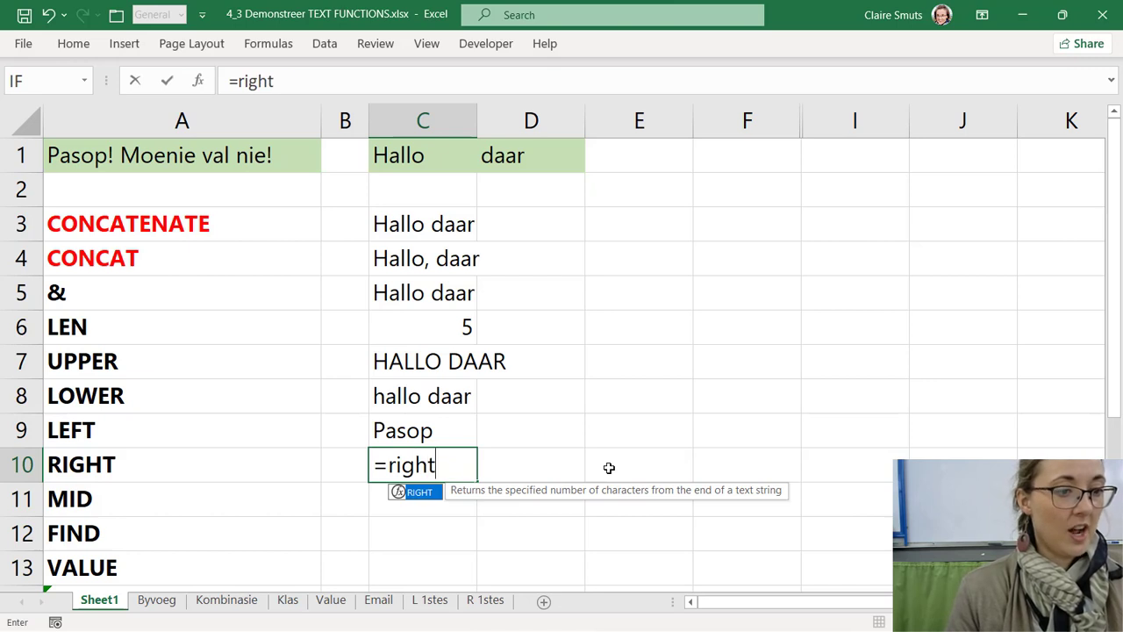
pyautogui.press('Tab')
pyautogui.click(276, 165)
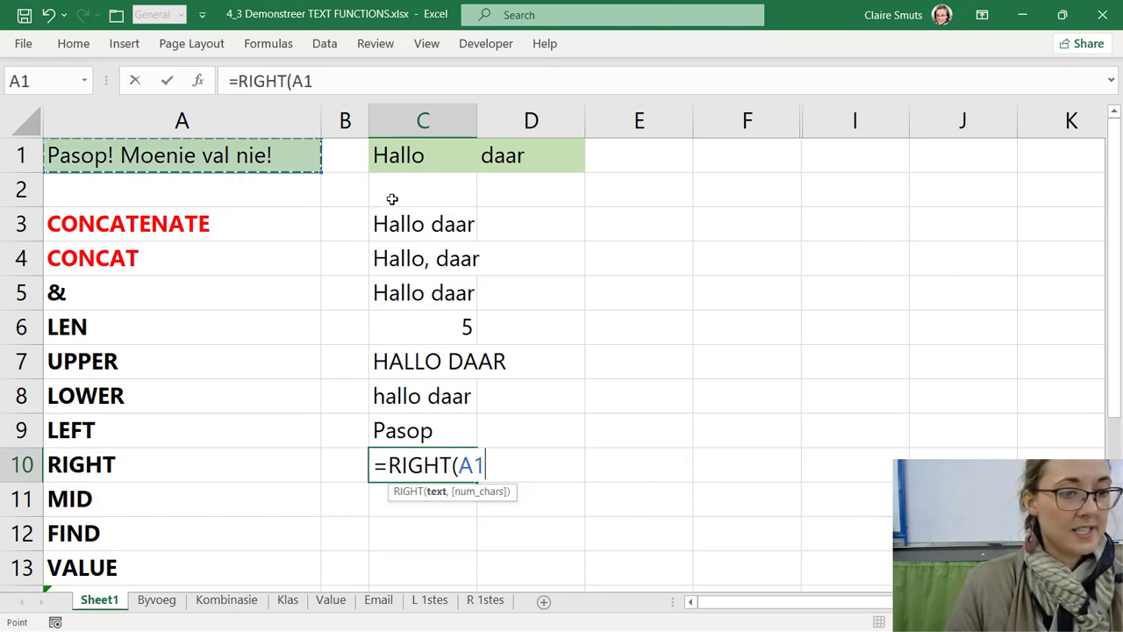
pyautogui.press('Return')
pyautogui.click(418, 472)
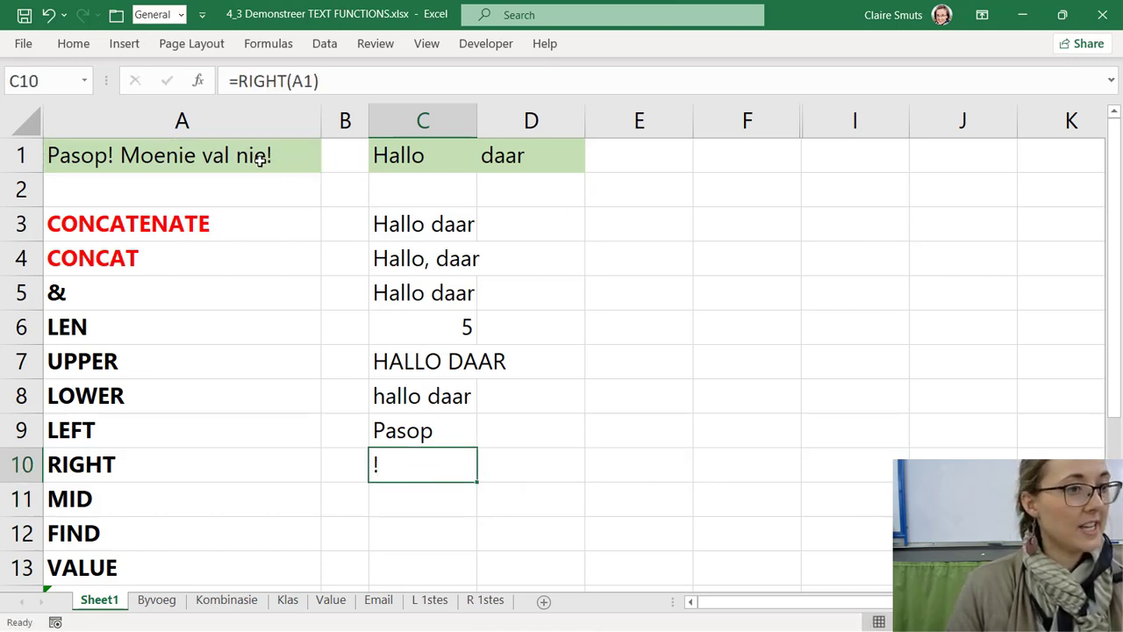
# - Extend the RIGHT formula in C10 to return the last four characters of A1: =RIGHT(A1,4)
pyautogui.doubleClick(410, 456)
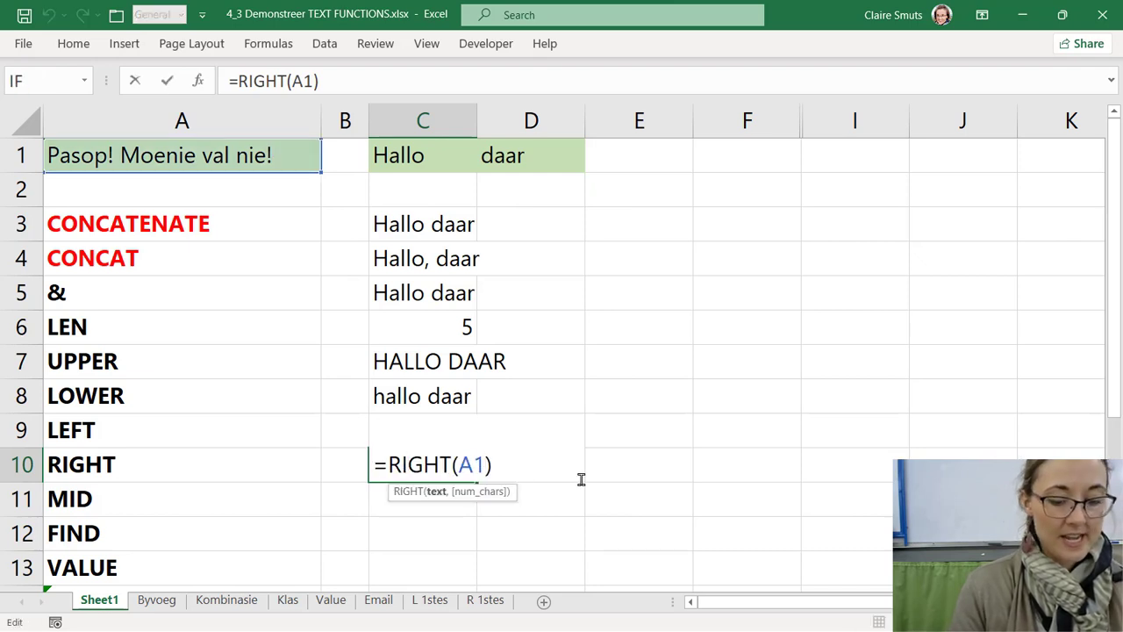
pyautogui.write(',4')
pyautogui.press('Return')
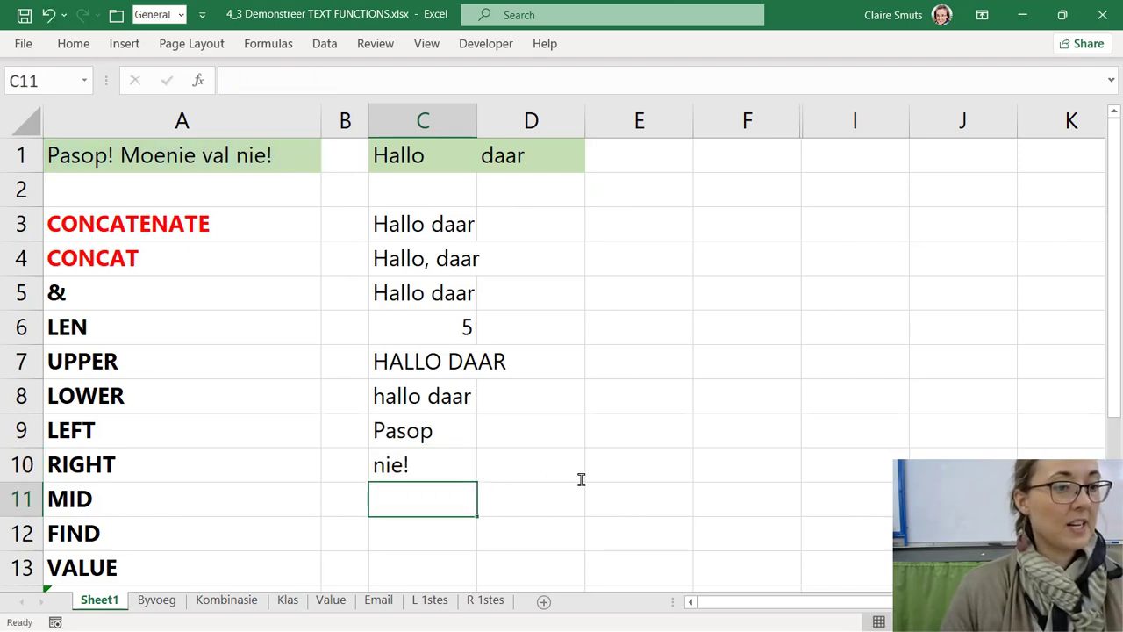
pyautogui.press('Up')
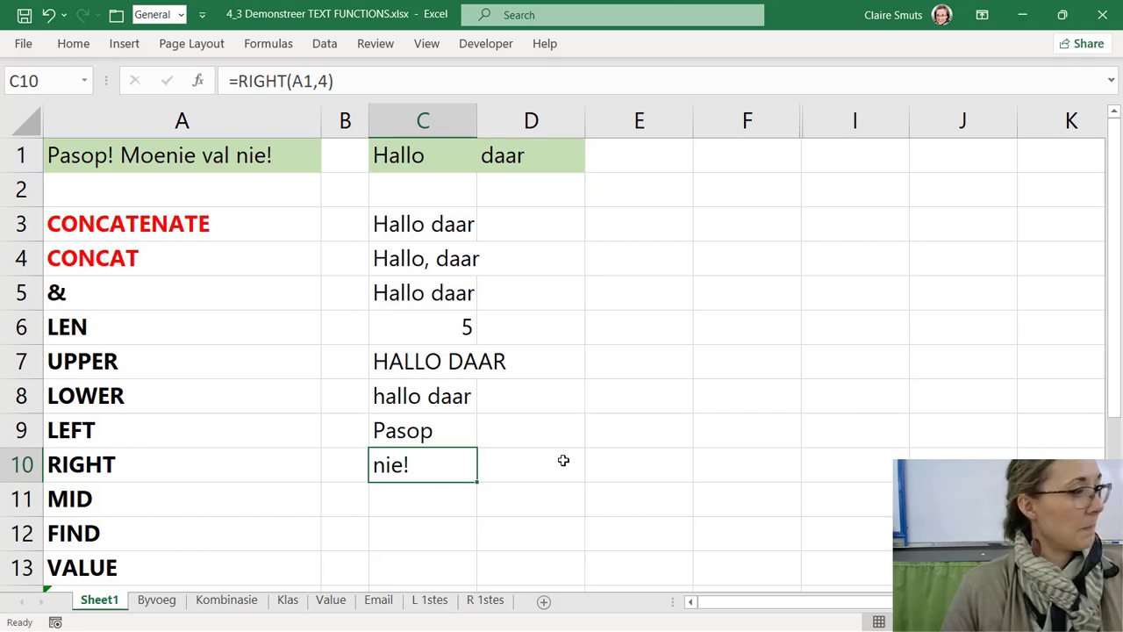
# - Enter a MID formula in cell C11 that extracts six characters of A1 starting at position 8: =MID(A1,8,6)
pyautogui.click(446, 495)
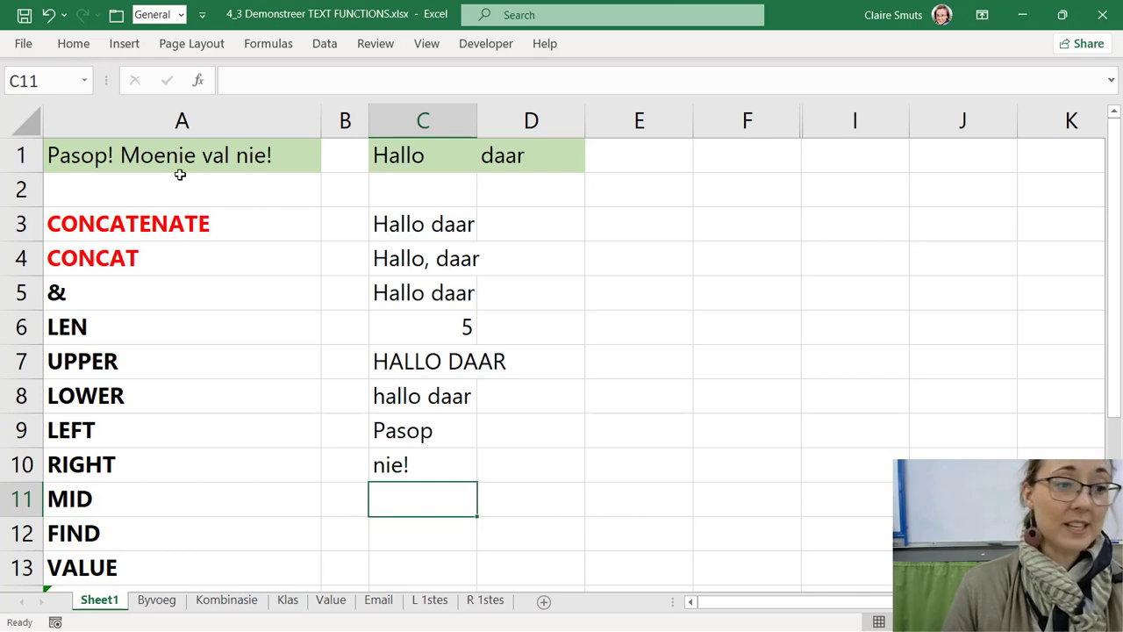
pyautogui.write('=mid')
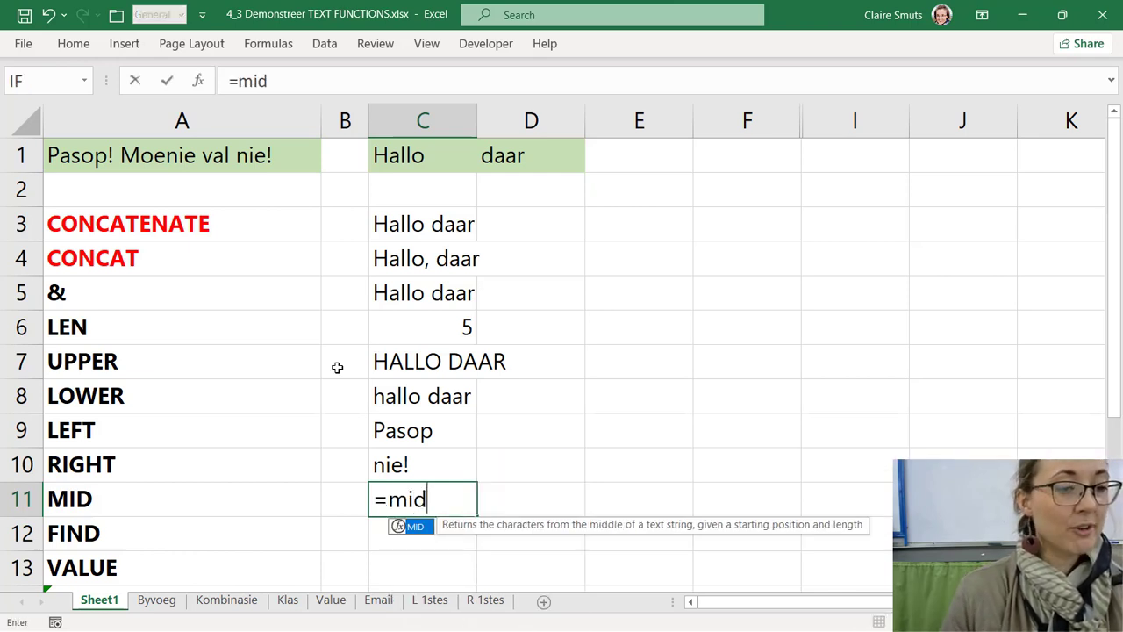
pyautogui.press('Tab')
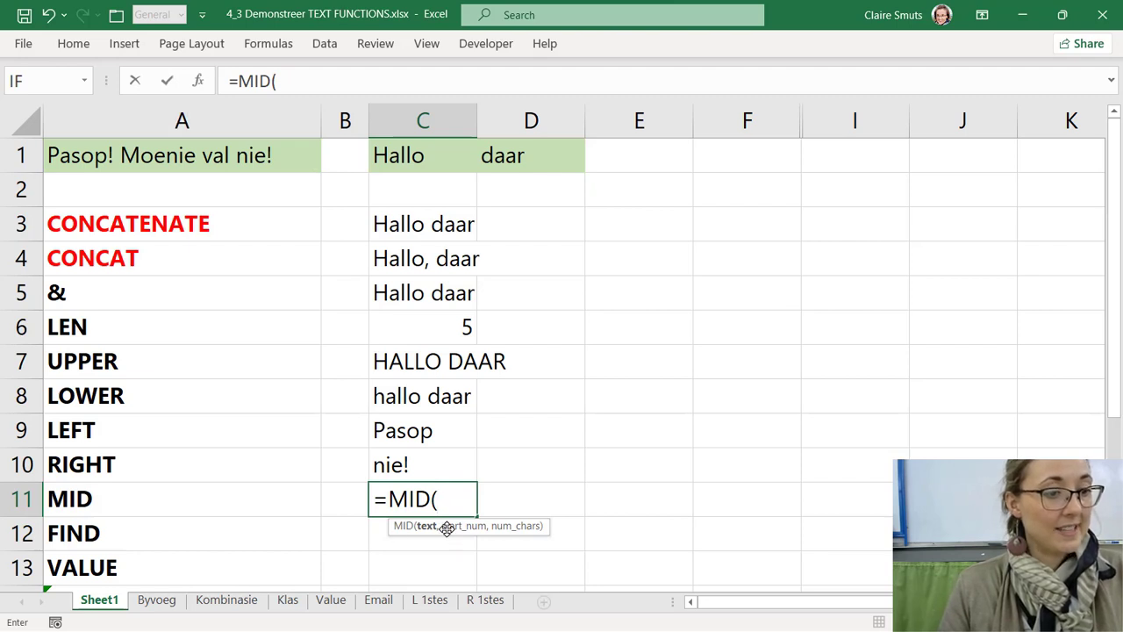
pyautogui.click(178, 162)
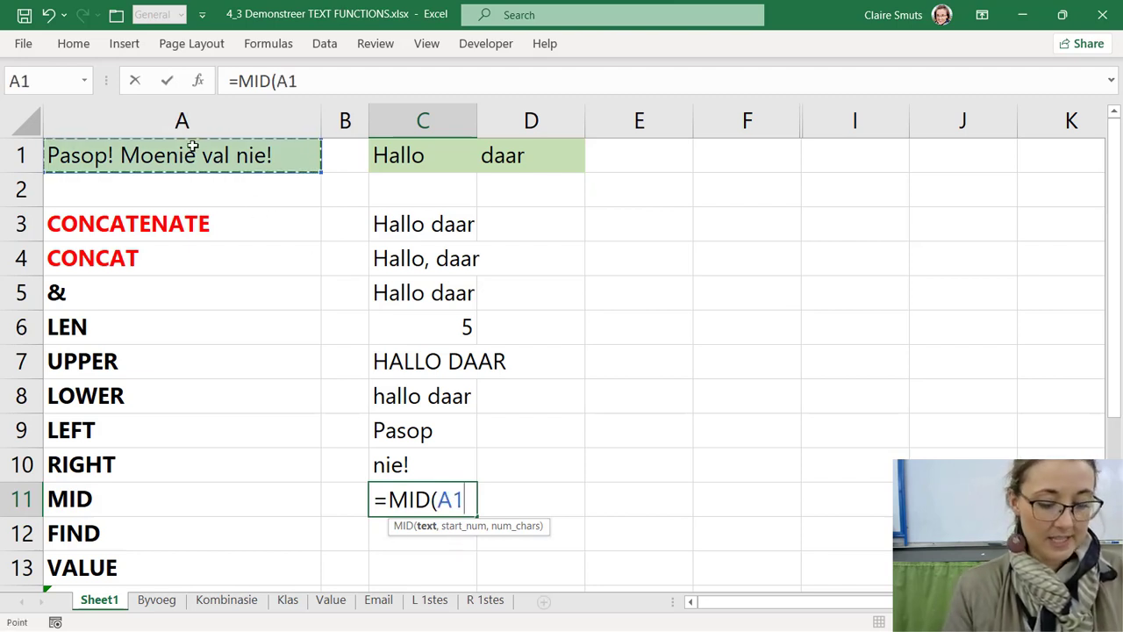
pyautogui.write(',')
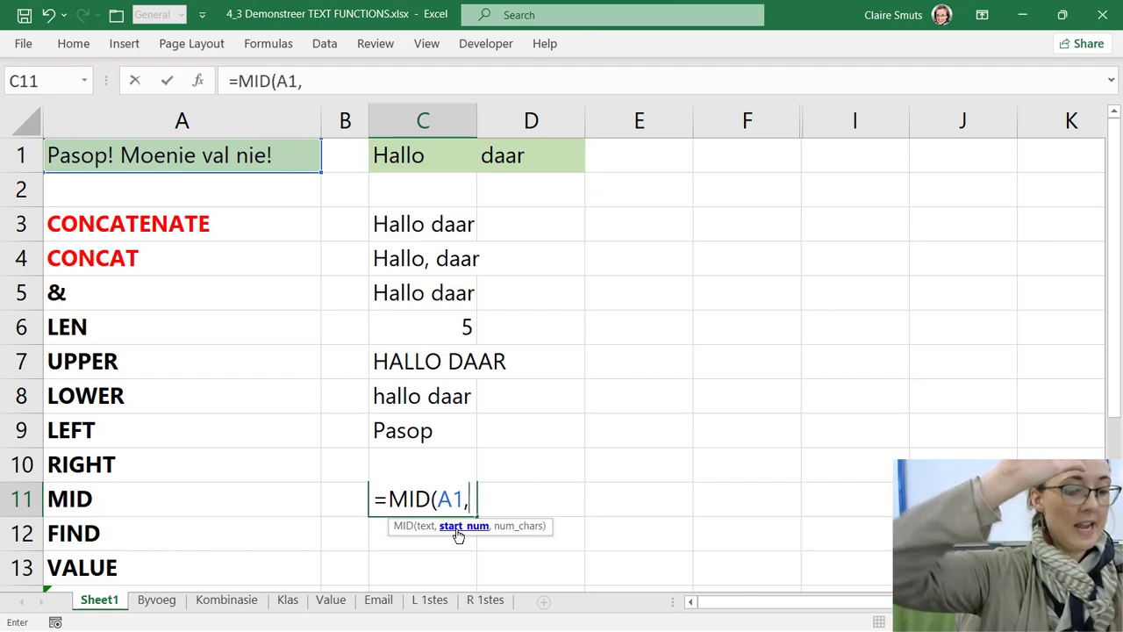
pyautogui.write('8')
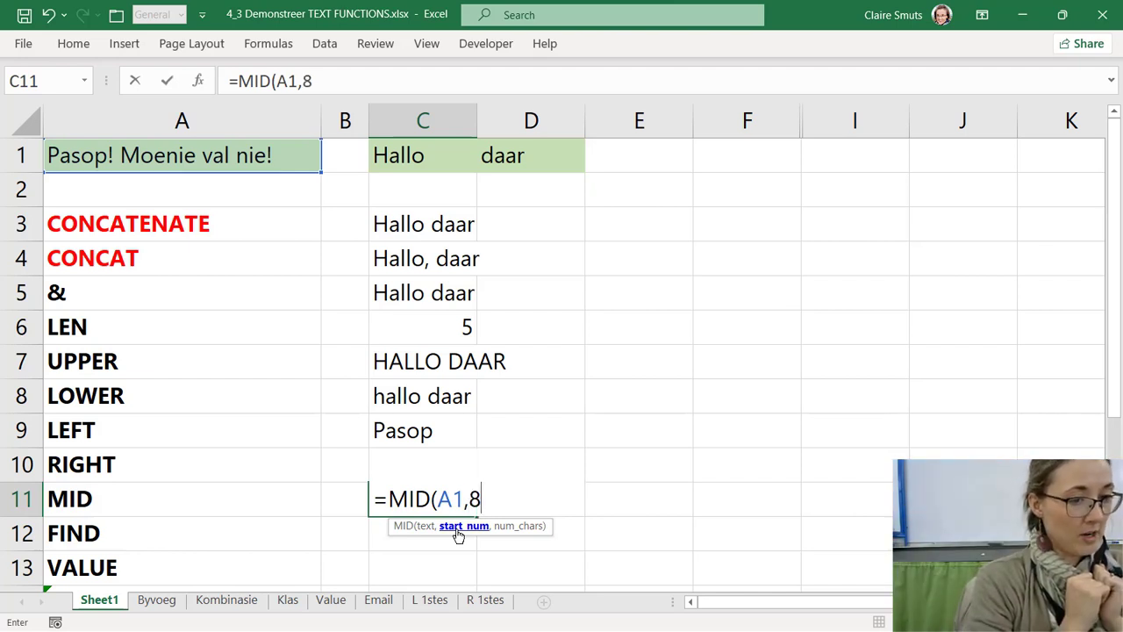
pyautogui.write(',')
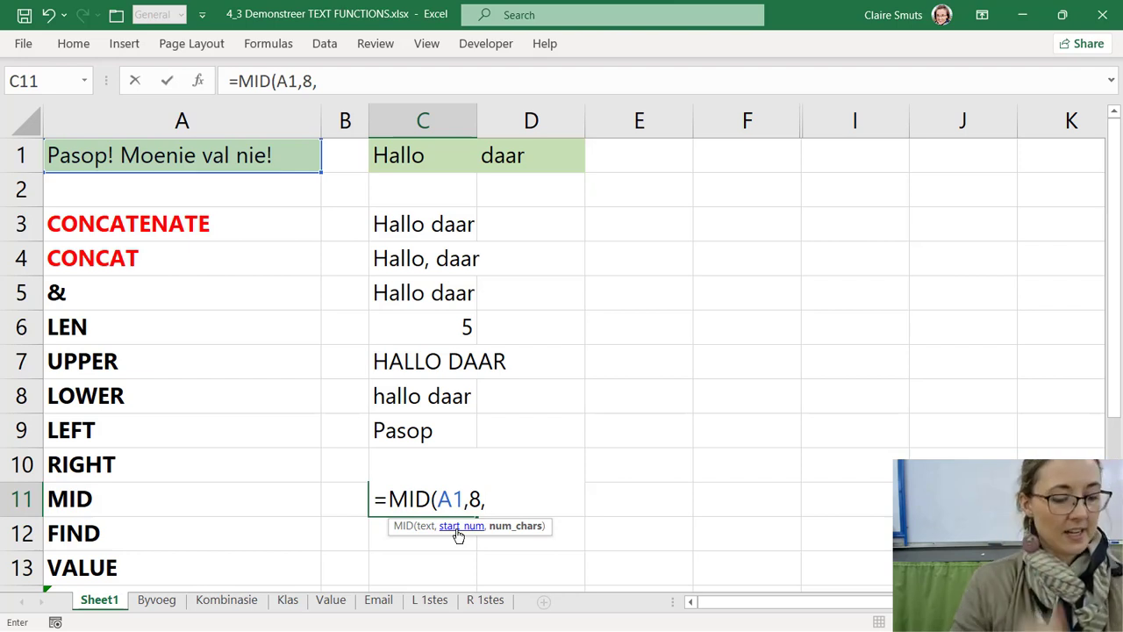
pyautogui.write('6)')
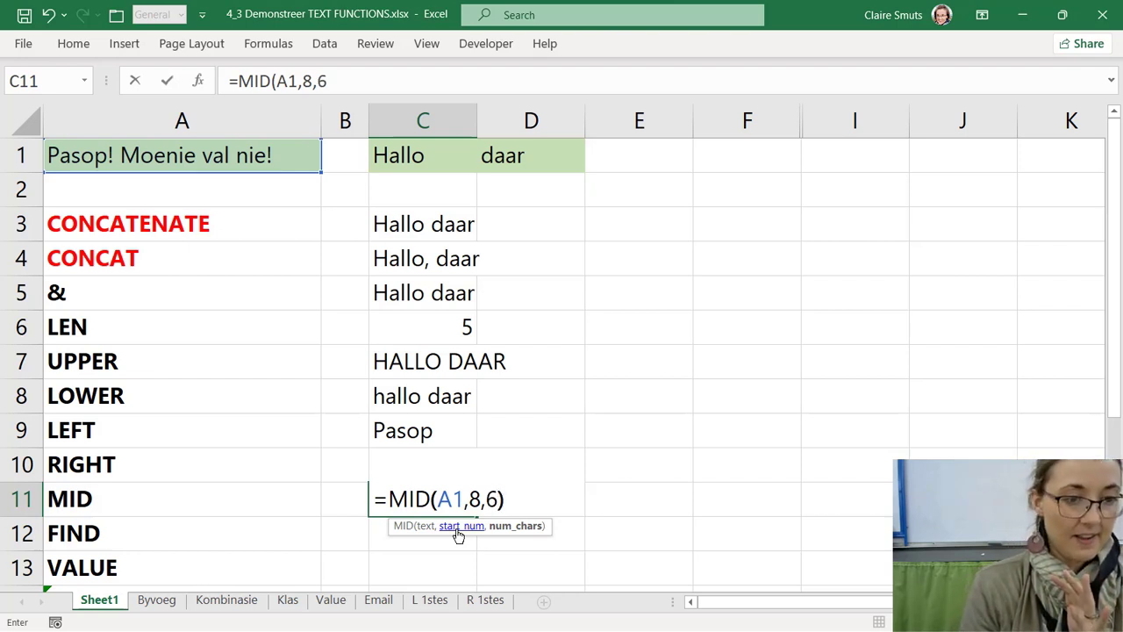
pyautogui.press('Return')
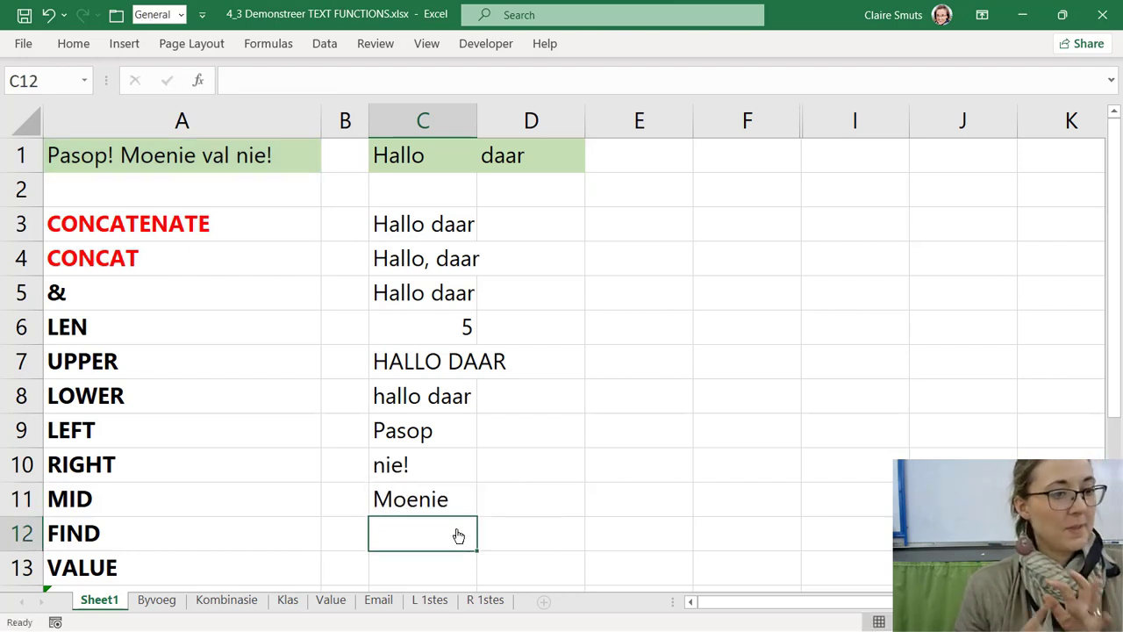
# - Colour only the word "val" in cell A1 red, and select the LEFT, RIGHT and MID results in C9:C11
pyautogui.click(219, 154)
pyautogui.doubleClick(217, 154)
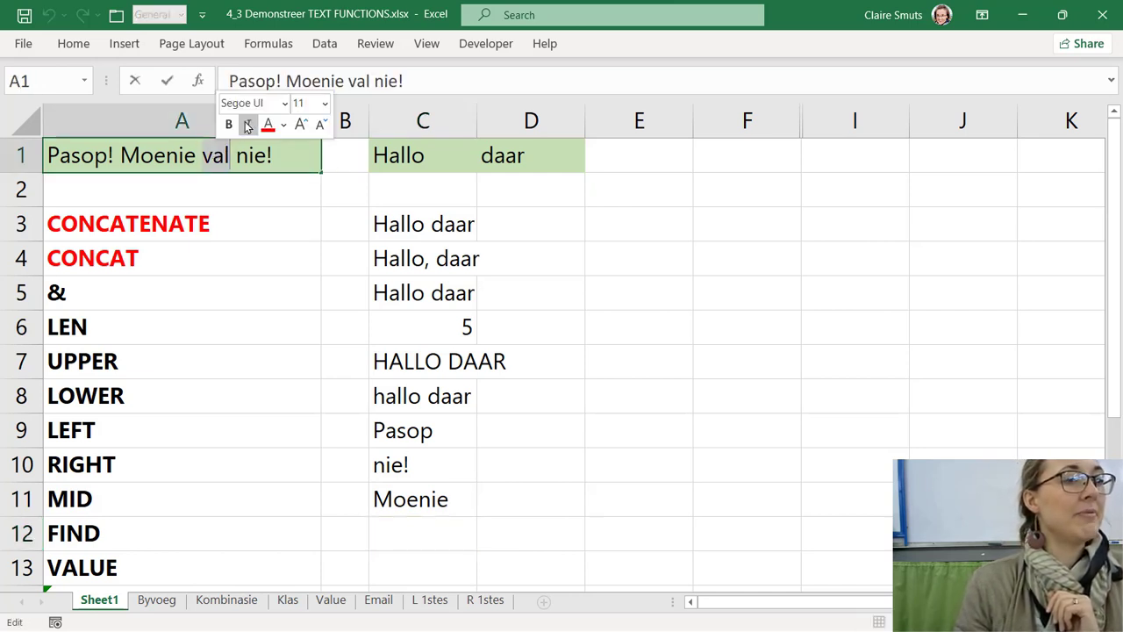
pyautogui.click(269, 128)
pyautogui.click(397, 474)
pyautogui.click(411, 504)
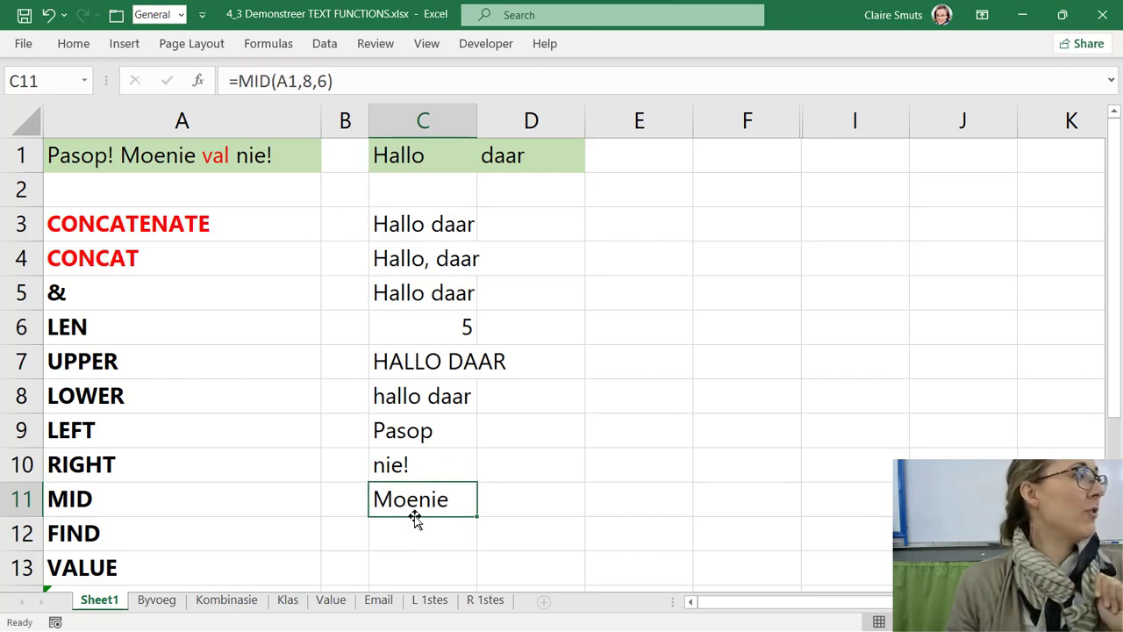
pyautogui.moveTo(427, 421); pyautogui.dragTo(423, 504)
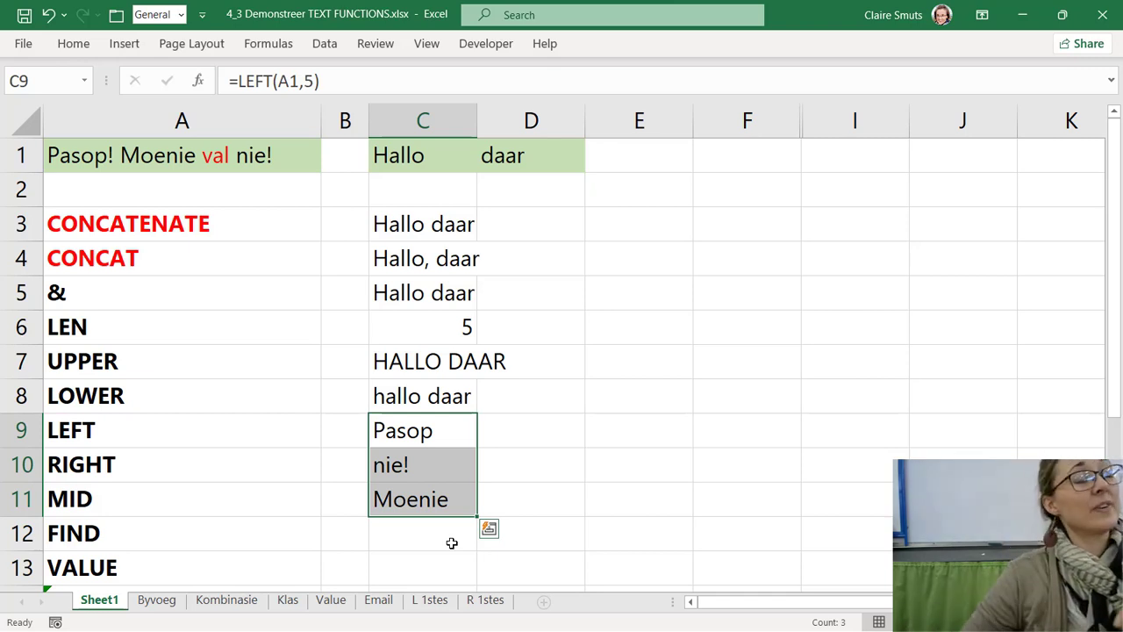
# - Enter a FIND formula in cell C12 that locates the capital M within A1: =FIND("M",A1)
pyautogui.click(424, 534)
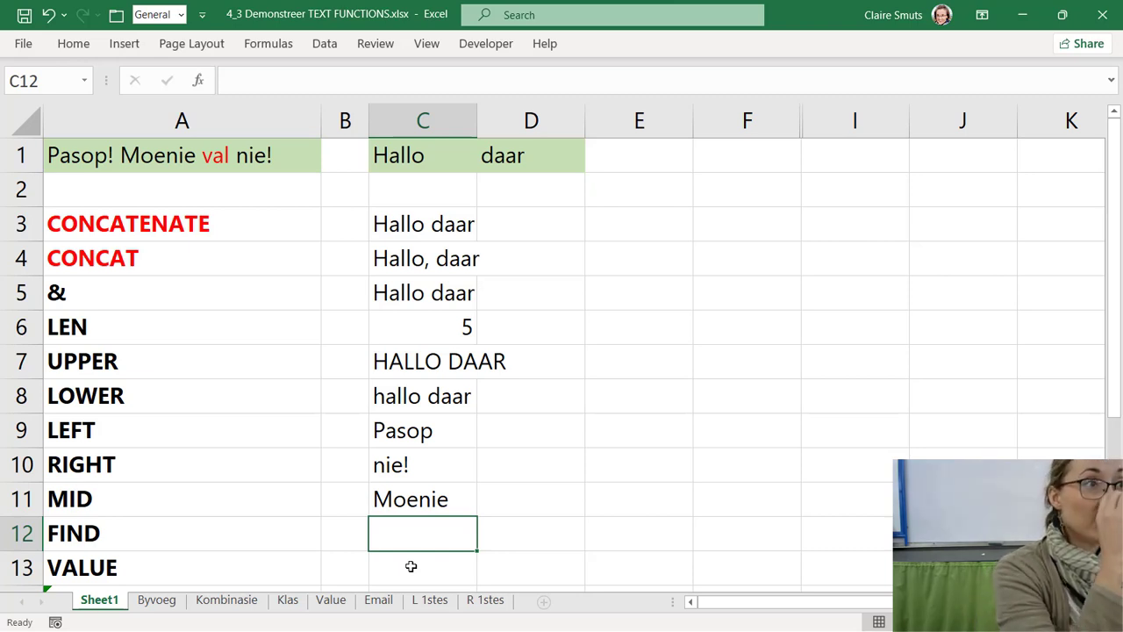
pyautogui.write('=fin')
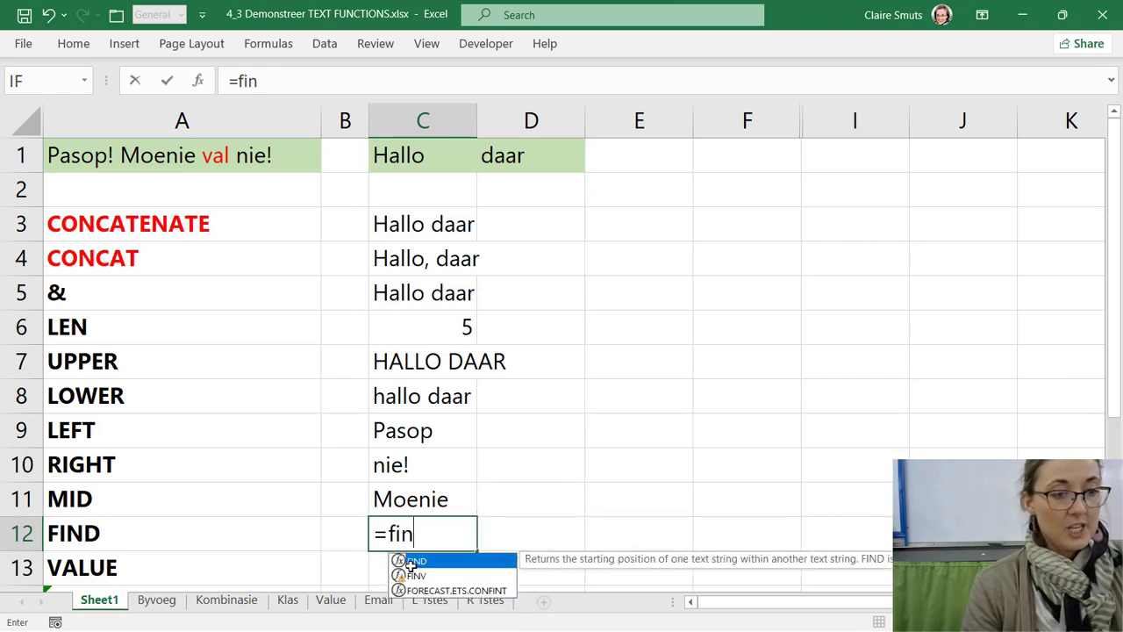
pyautogui.press('Tab')
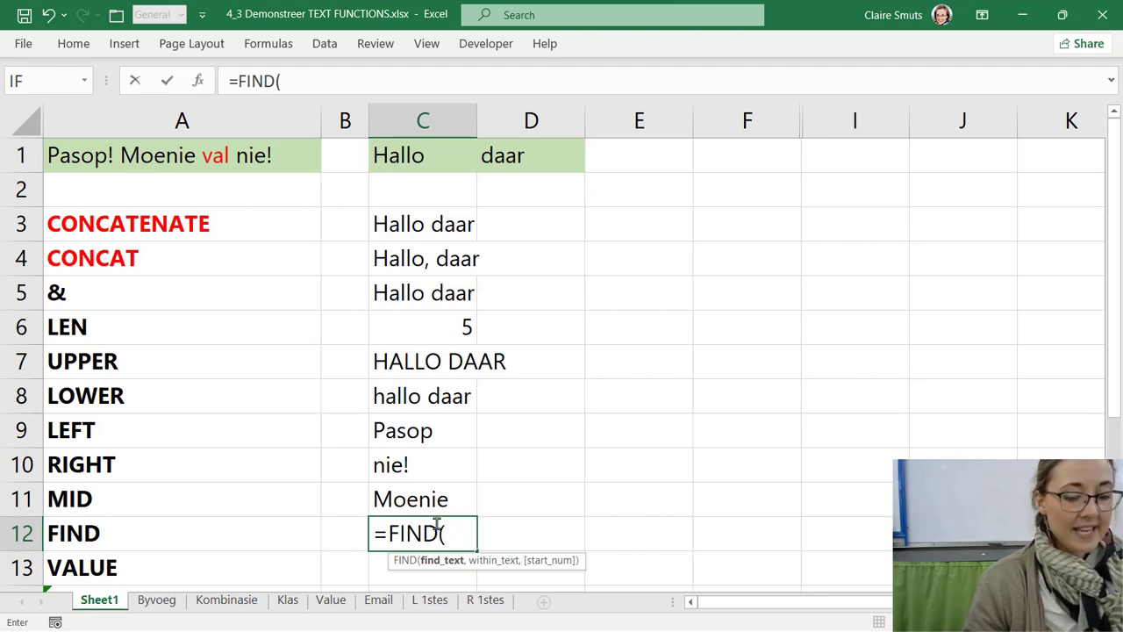
pyautogui.write('"M"')
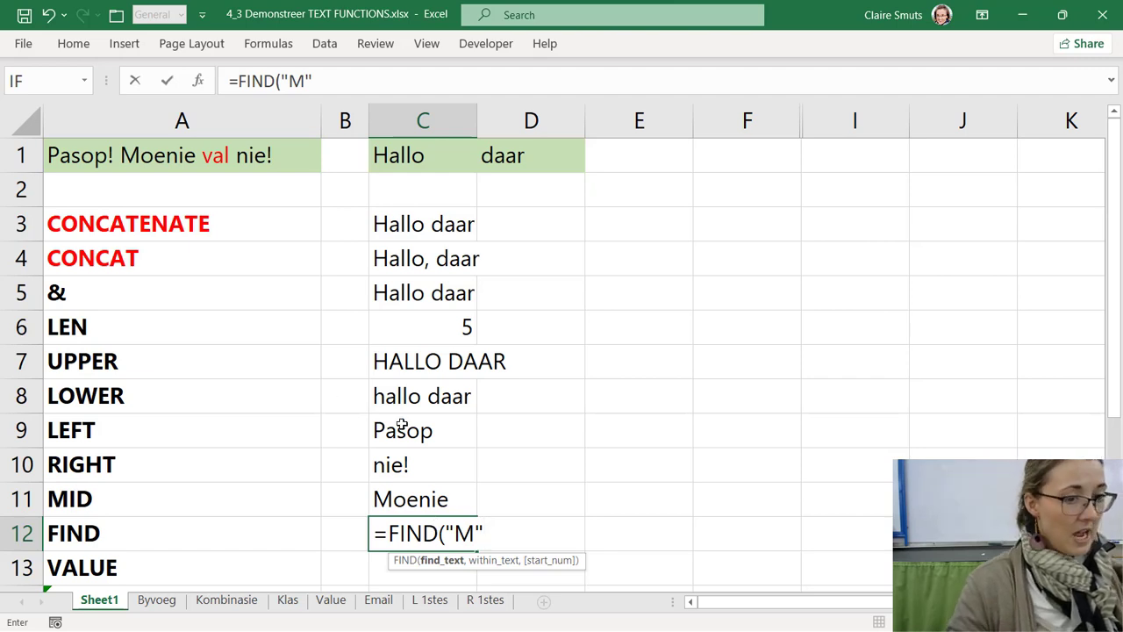
pyautogui.write(',')
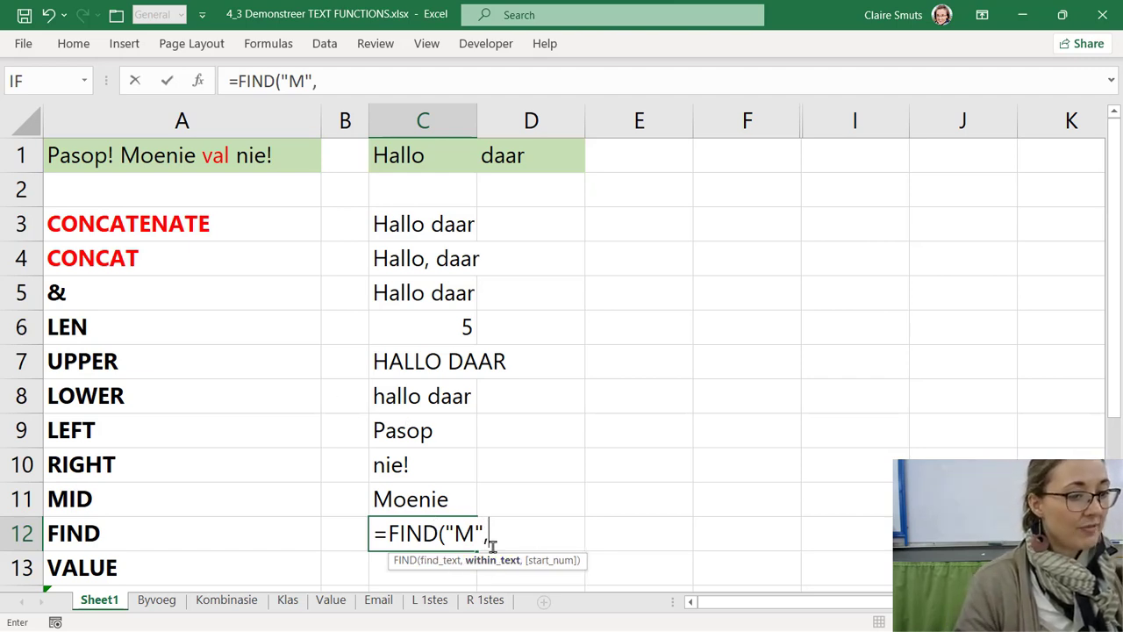
pyautogui.click(229, 151)
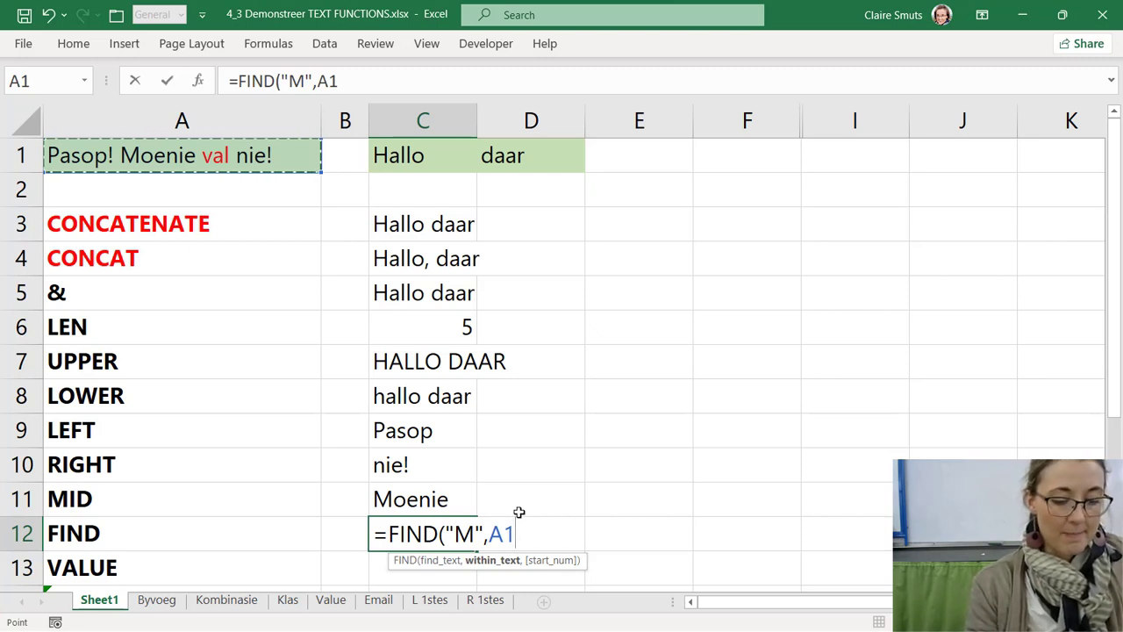
pyautogui.write(')')
pyautogui.press('Return')
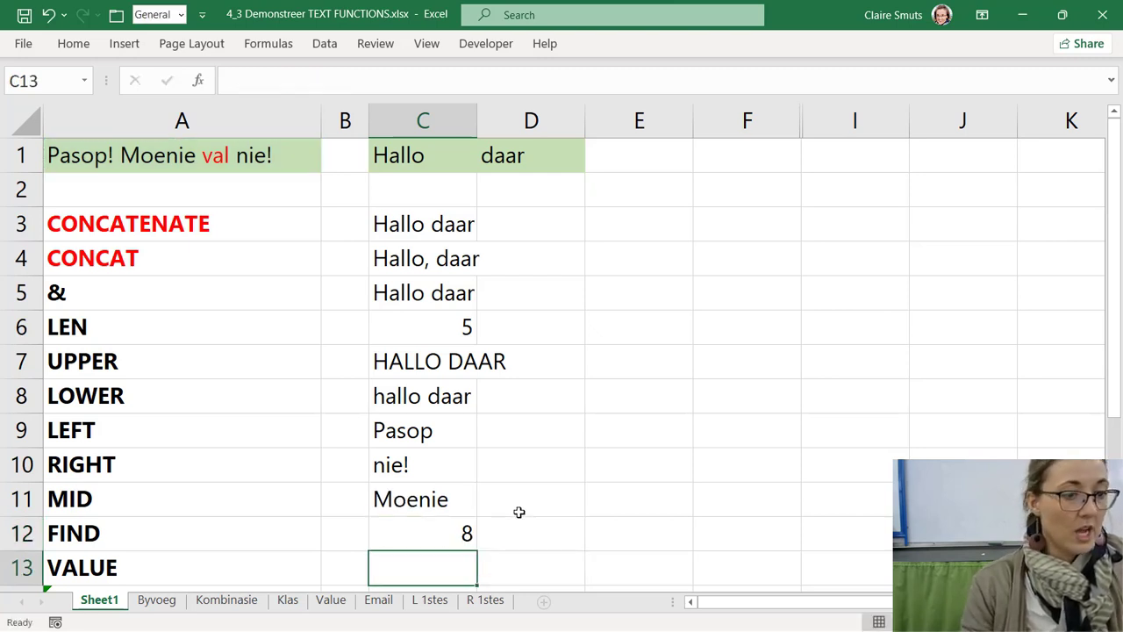
# - Review the formulas behind the MID result in C11 and the FIND result in C12
pyautogui.click(448, 527)
pyautogui.click(444, 499)
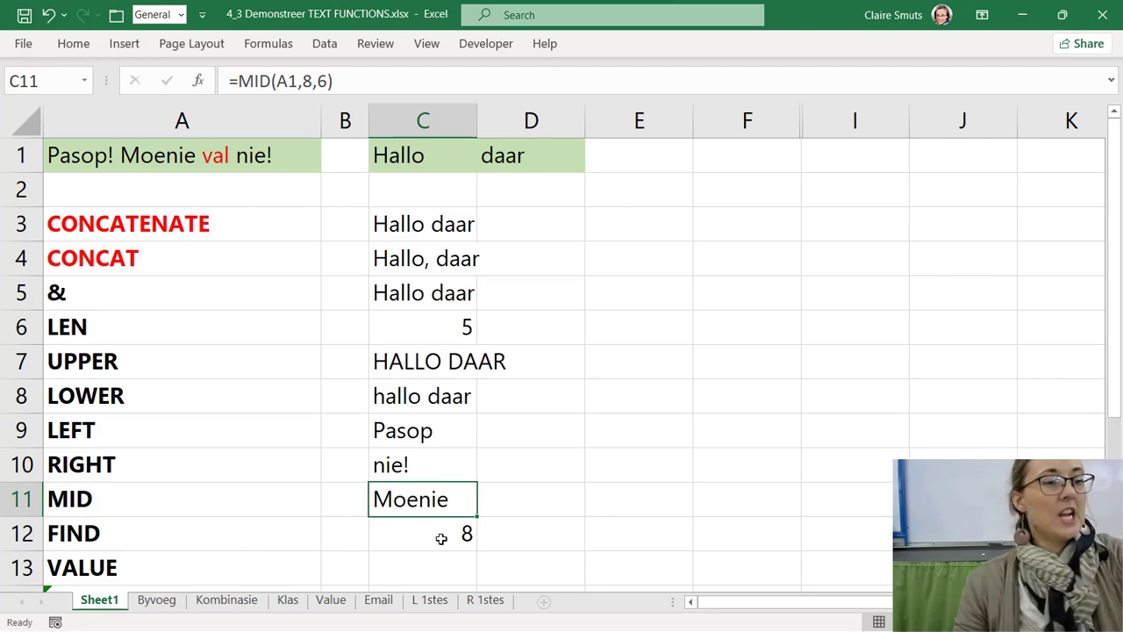
pyautogui.click(442, 538)
# - Show the error-checking options for the text entry R15 in cell A14
pyautogui.scroll(-2, 444, 553)
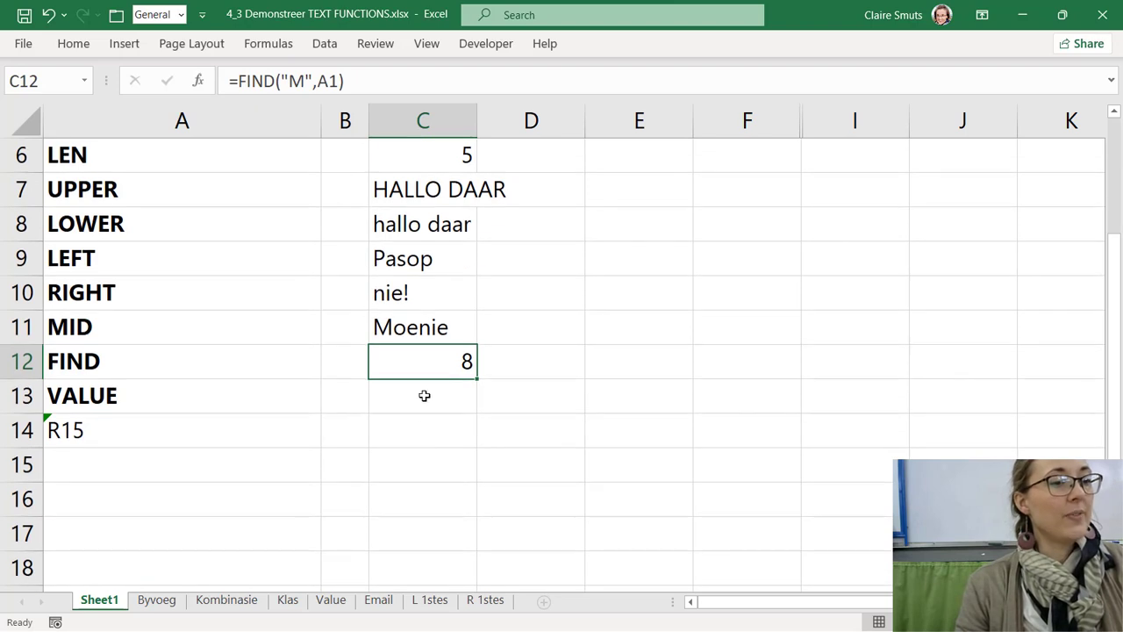
pyautogui.click(424, 394)
pyautogui.click(140, 429)
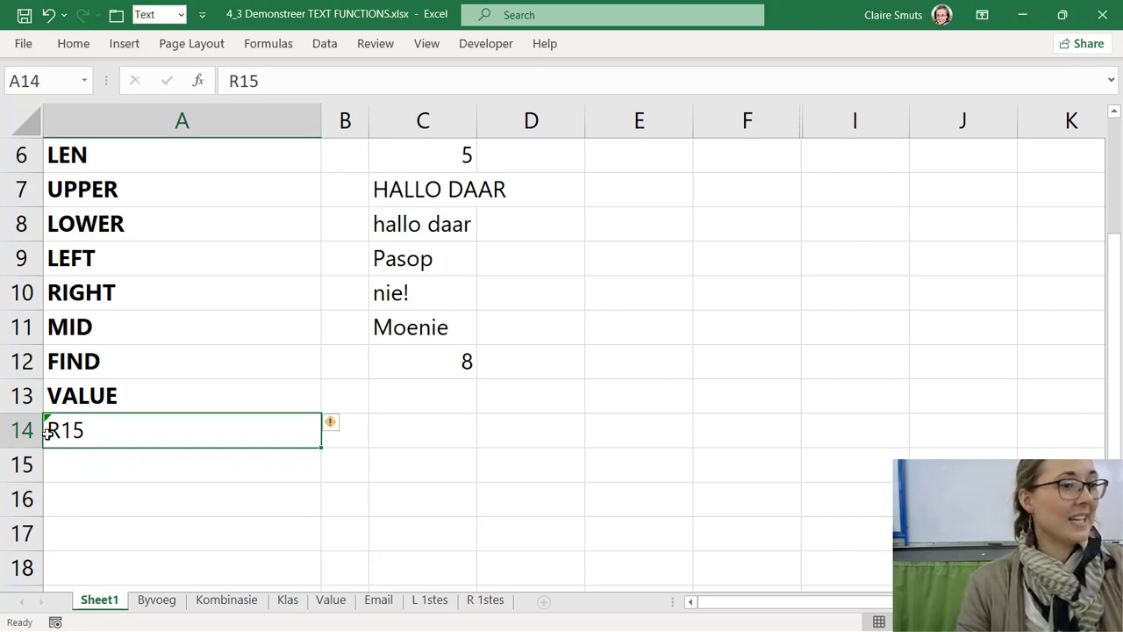
pyautogui.click(342, 427)
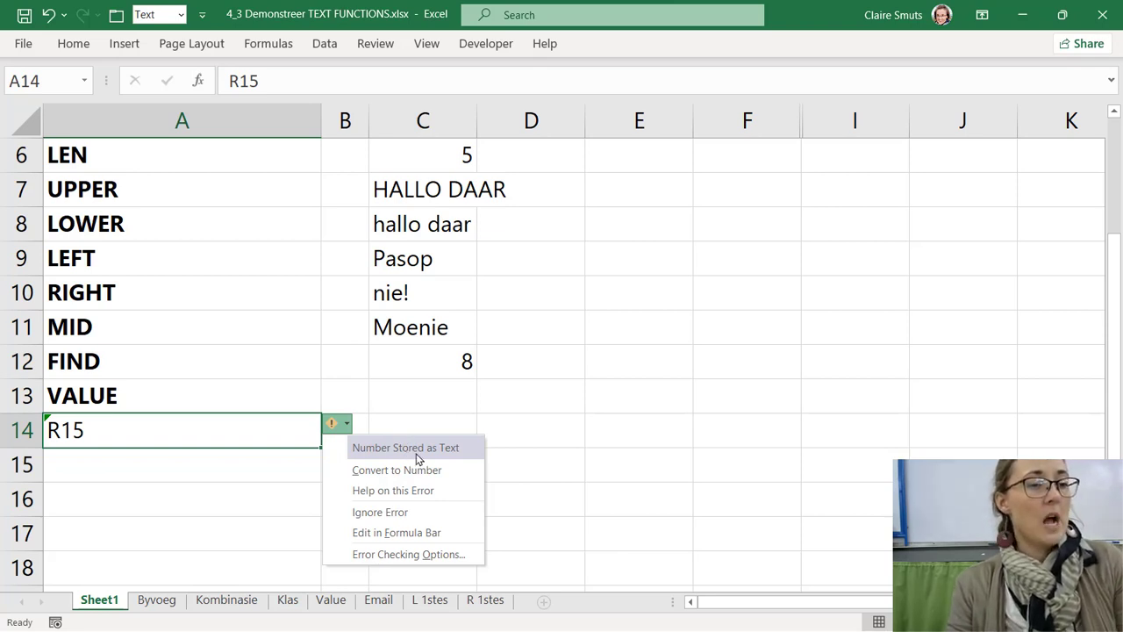
# - Enter a VALUE formula in cell C13 that converts the text in A14 to a number, =VALUE(A14), and reselect the cell
pyautogui.click(440, 405)
pyautogui.write('=value')
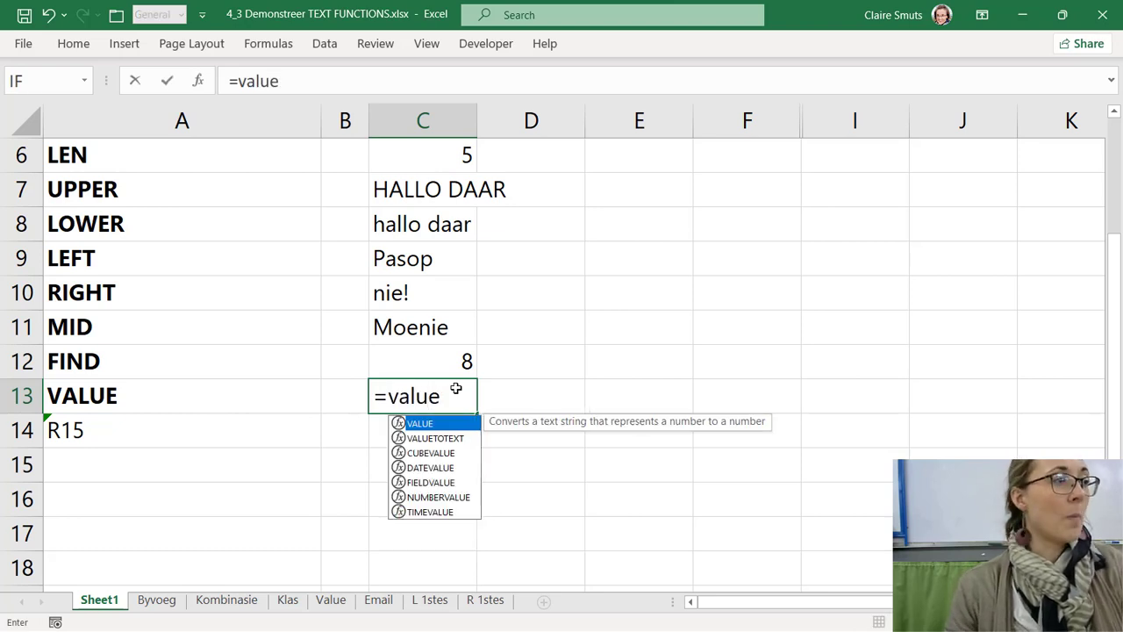
pyautogui.press('Tab')
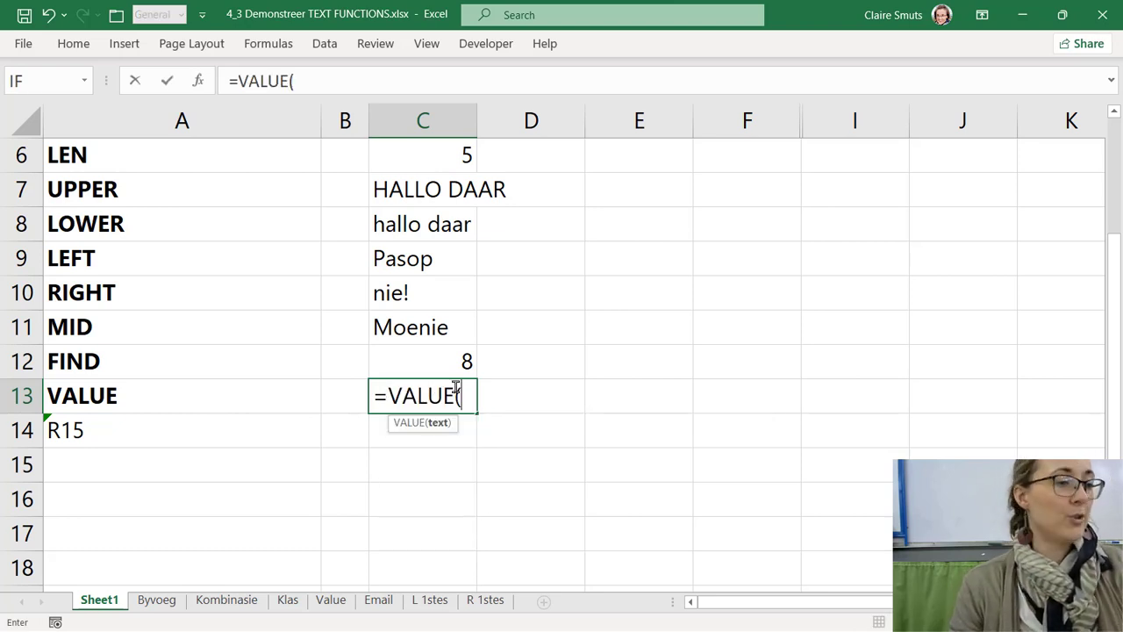
pyautogui.click(123, 434)
pyautogui.write(')')
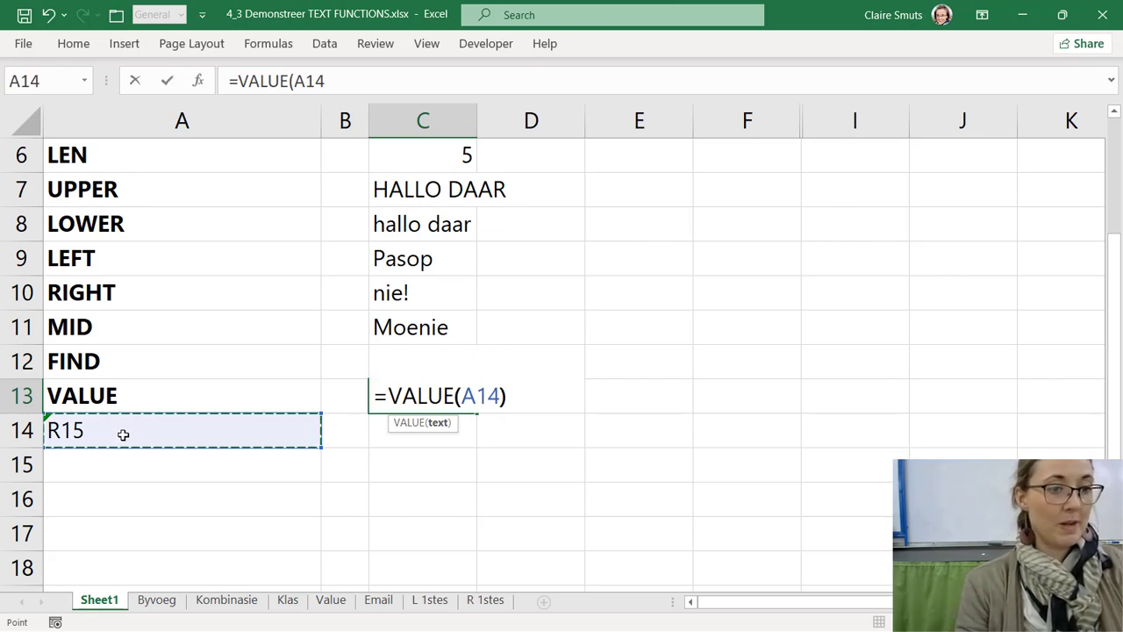
pyautogui.press('Return')
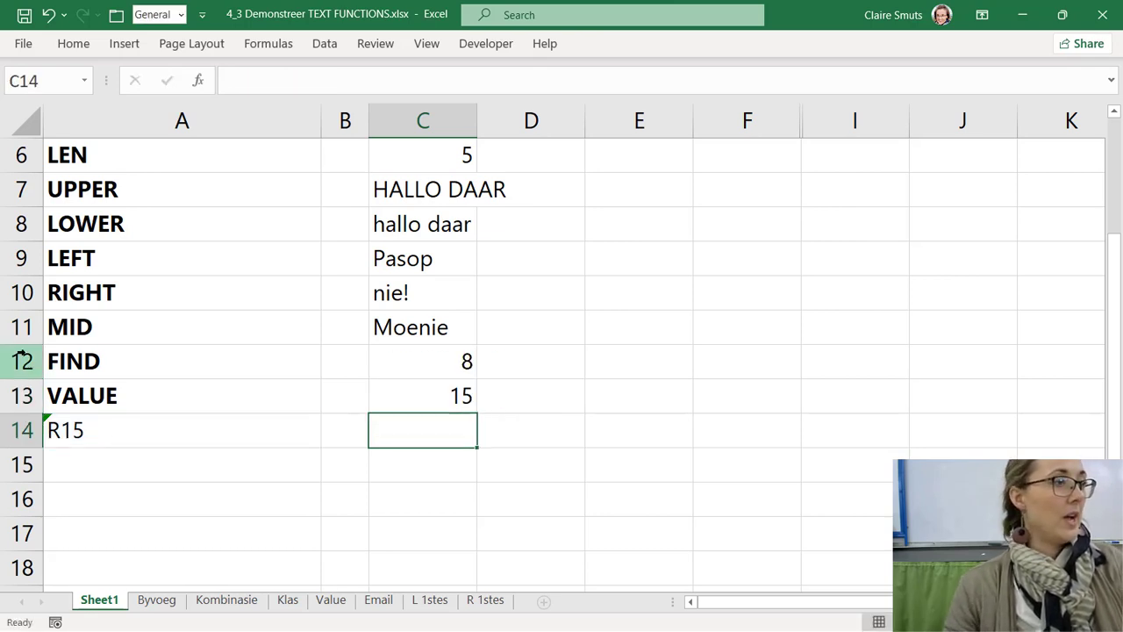
pyautogui.click(463, 395)
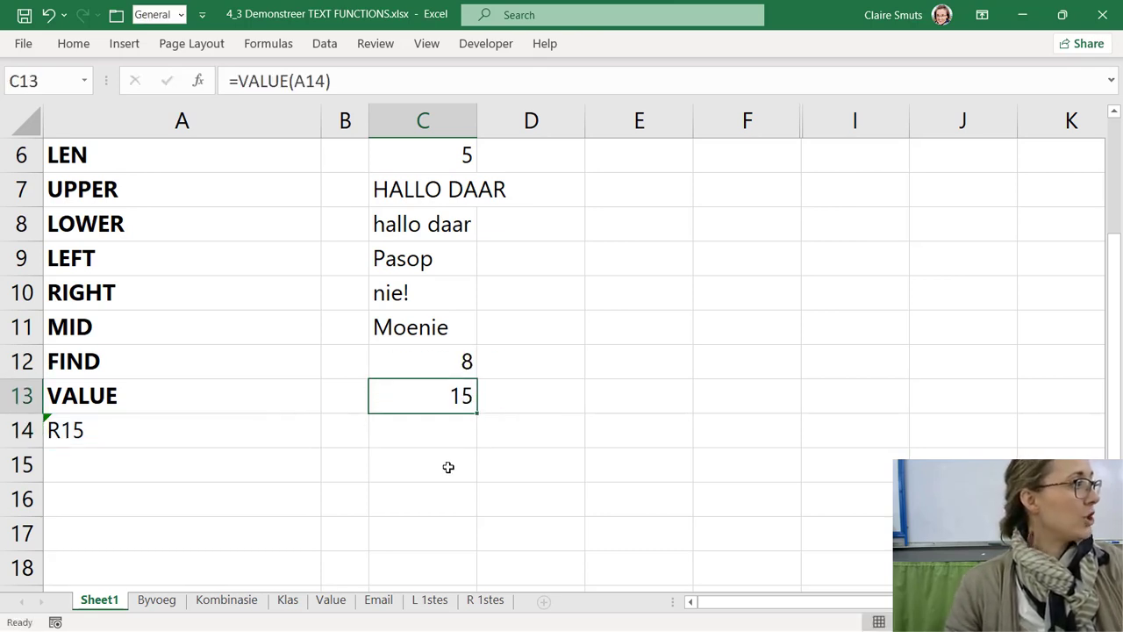